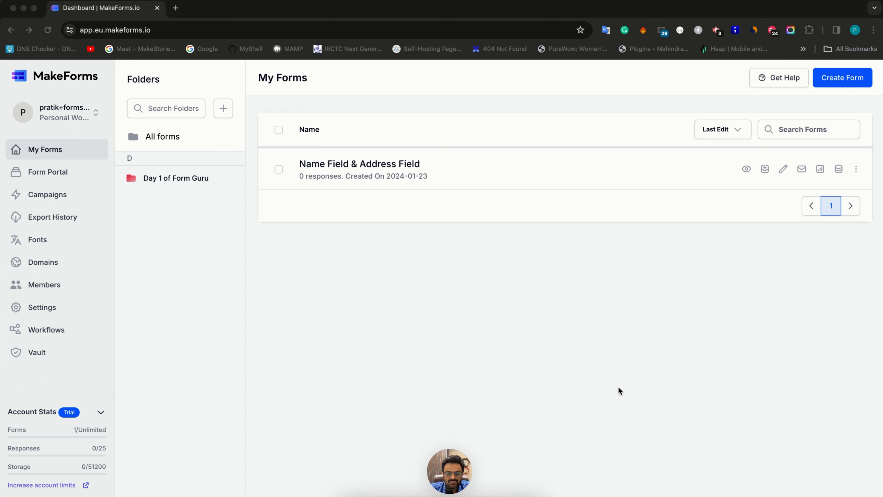
# Create a blank standard form from scratch named 'Phone Number & Mobile Field'.
pyautogui.click(847, 82)
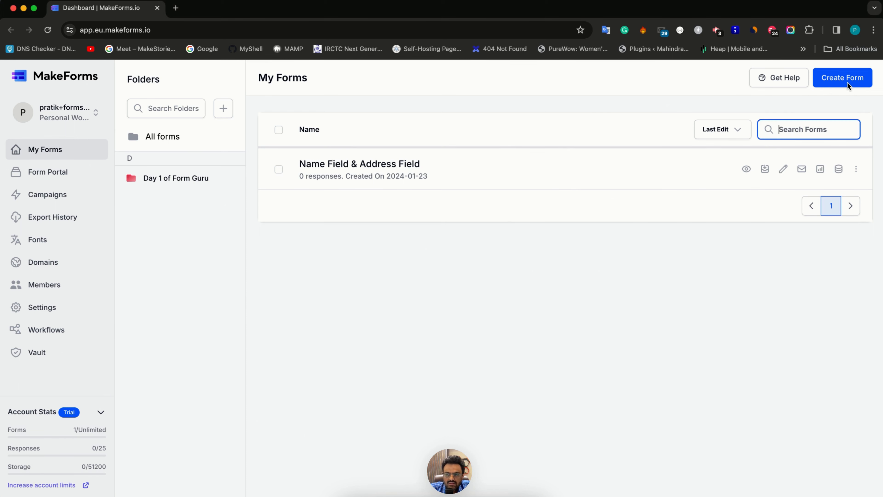
pyautogui.click(847, 82)
pyautogui.click(380, 294)
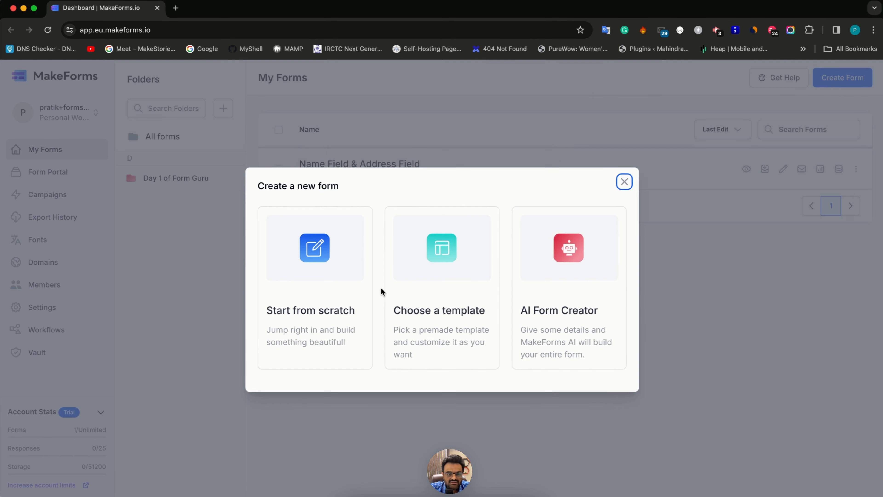
pyautogui.click(346, 275)
pyautogui.write('Phone Number & Mobile Field')
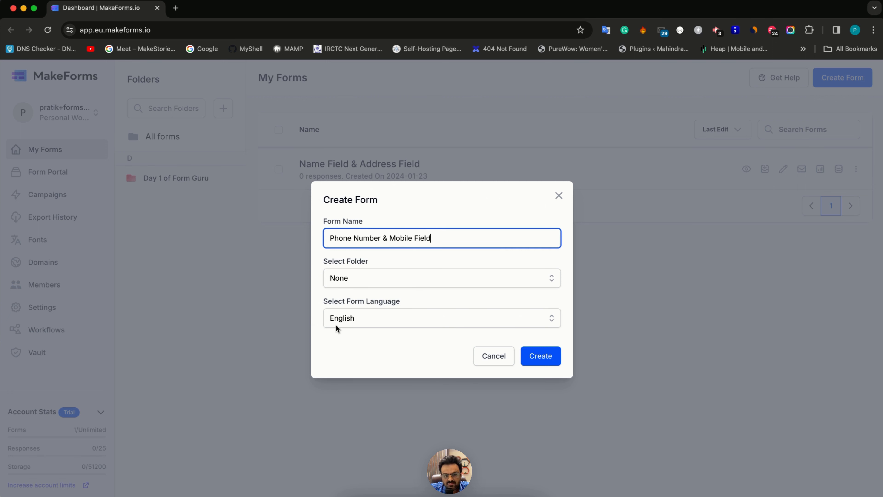
pyautogui.click(535, 362)
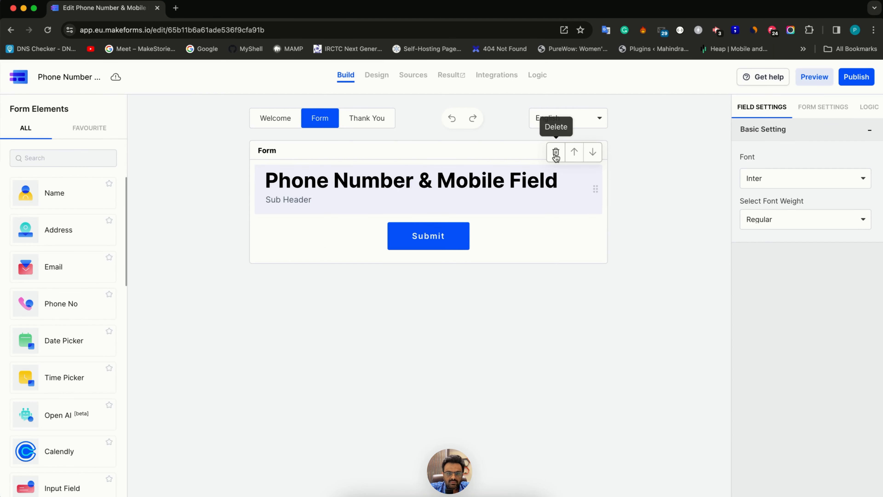
# Remove the header block and add an Email field labelled 'Enter your email address'.
pyautogui.click(556, 153)
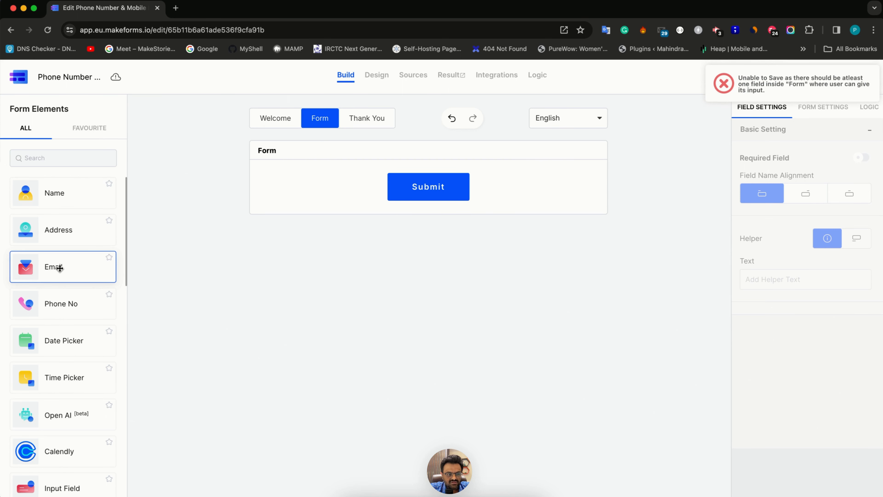
pyautogui.click(59, 267)
pyautogui.click(269, 172)
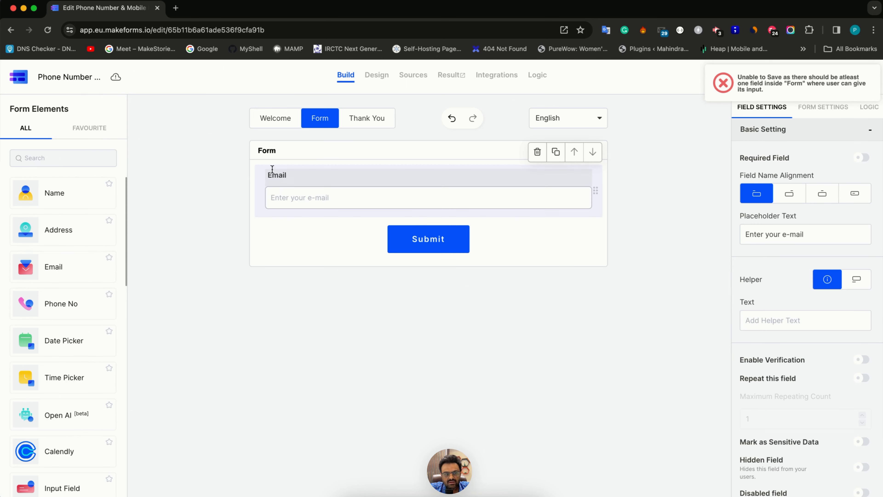
pyautogui.doubleClick(272, 171)
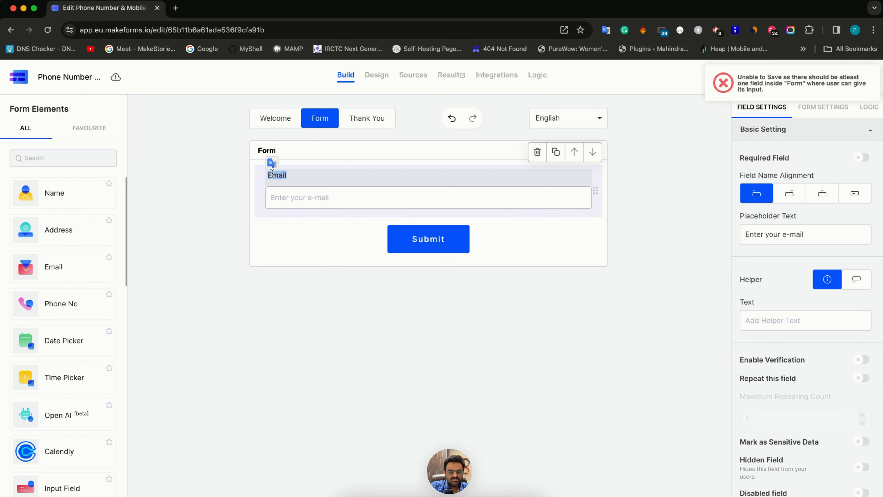
pyautogui.write('Enter your emai')
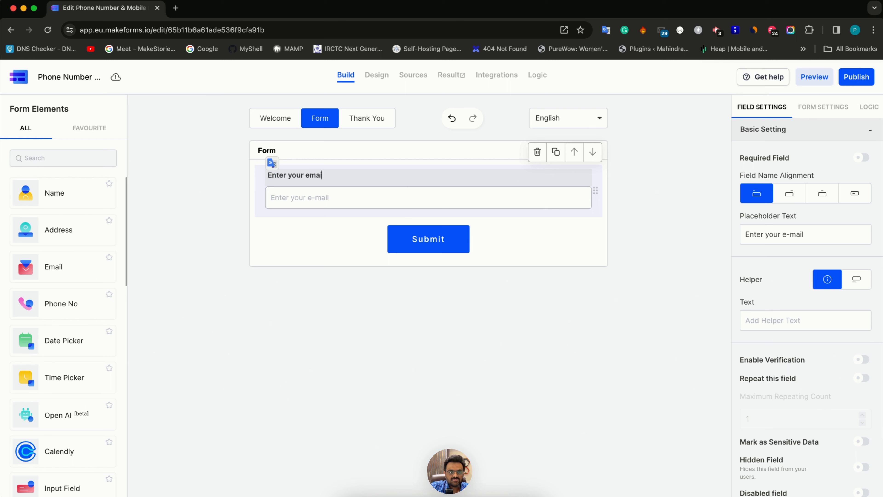
pyautogui.write('l address')
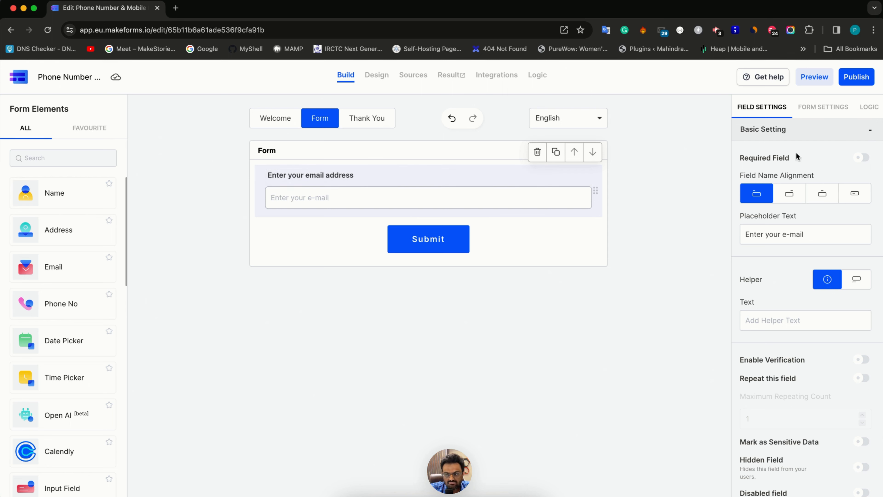
pyautogui.click(862, 158)
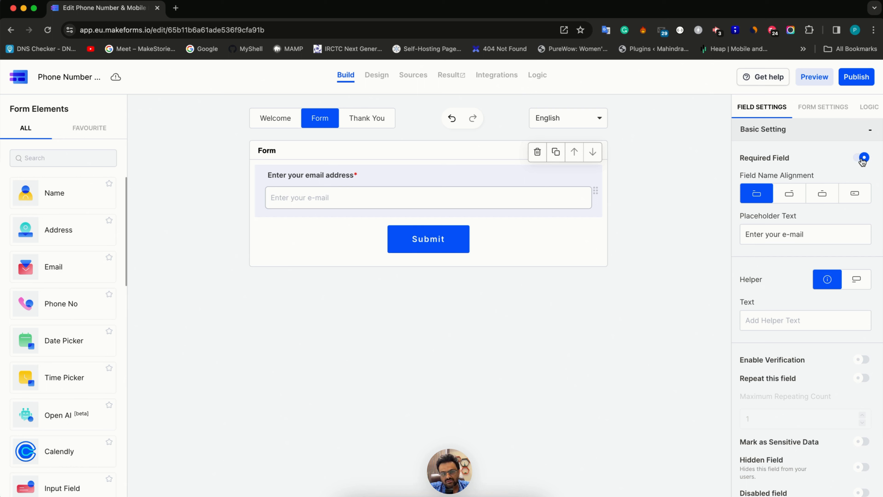
pyautogui.click(862, 160)
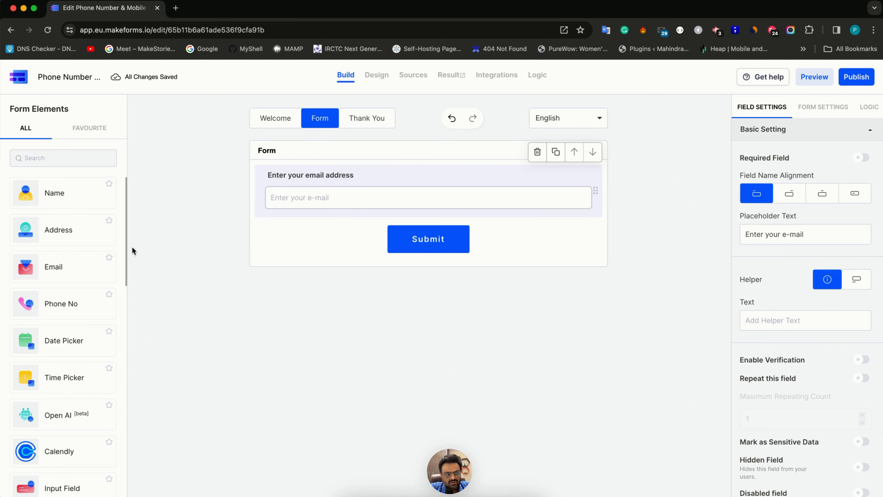
pyautogui.click(72, 233)
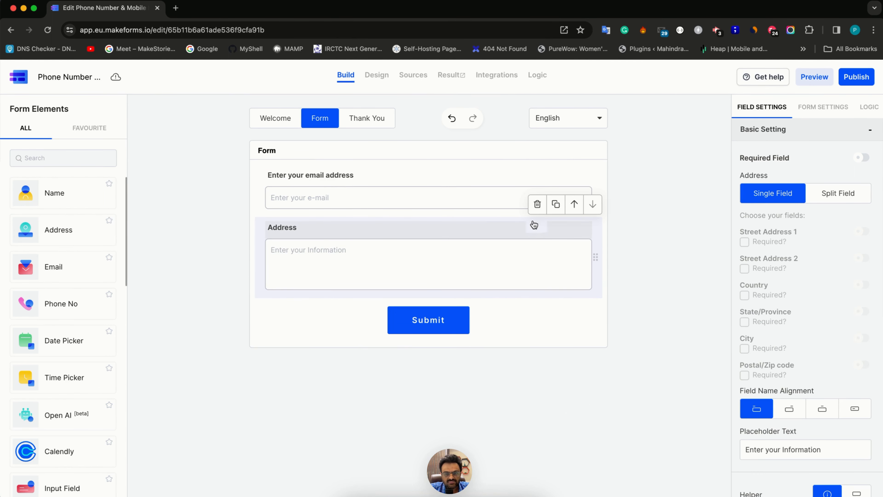
pyautogui.click(538, 211)
pyautogui.click(404, 201)
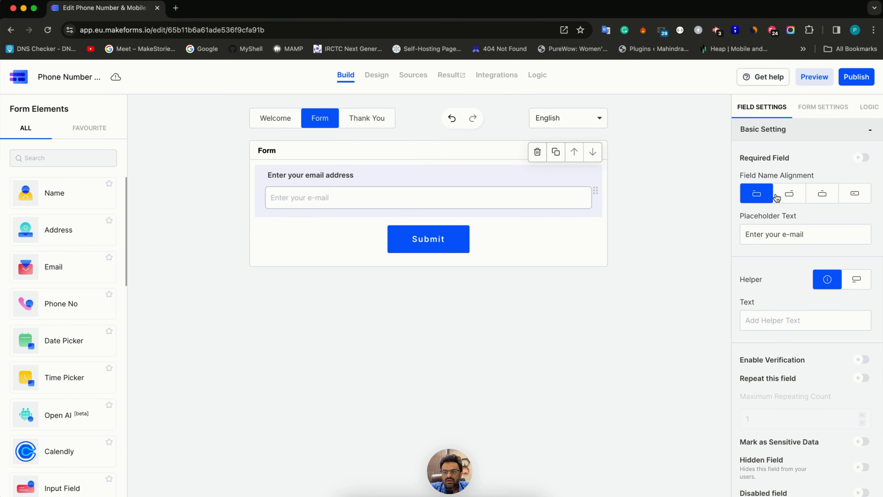
pyautogui.click(789, 200)
pyautogui.click(823, 196)
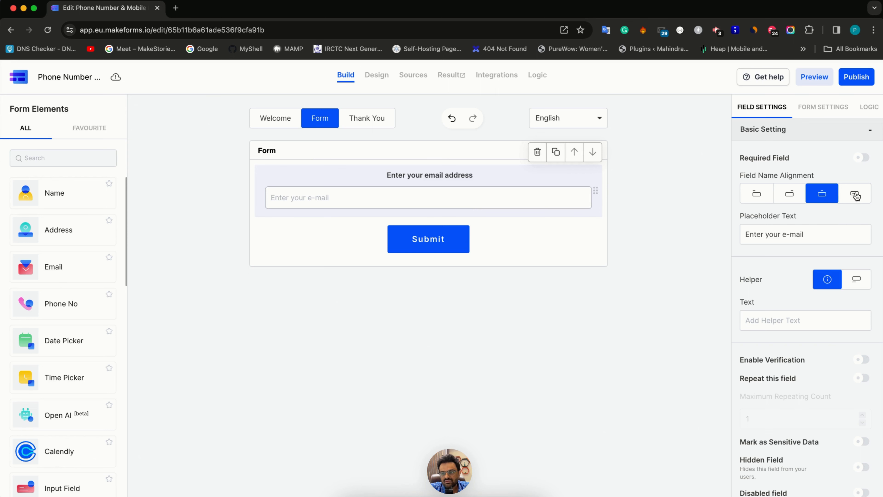
pyautogui.click(847, 200)
pyautogui.click(751, 195)
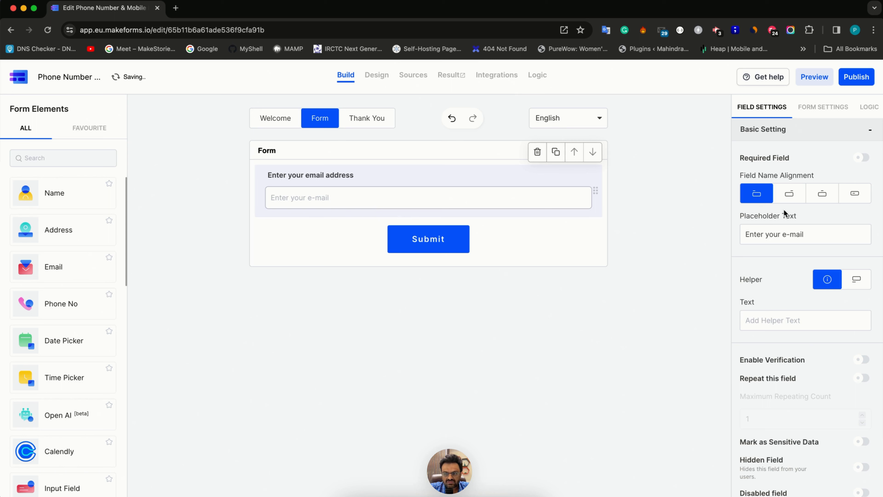
# Replace the email field's placeholder with 'Your email address goes here'.
pyautogui.tripleClick(776, 234)
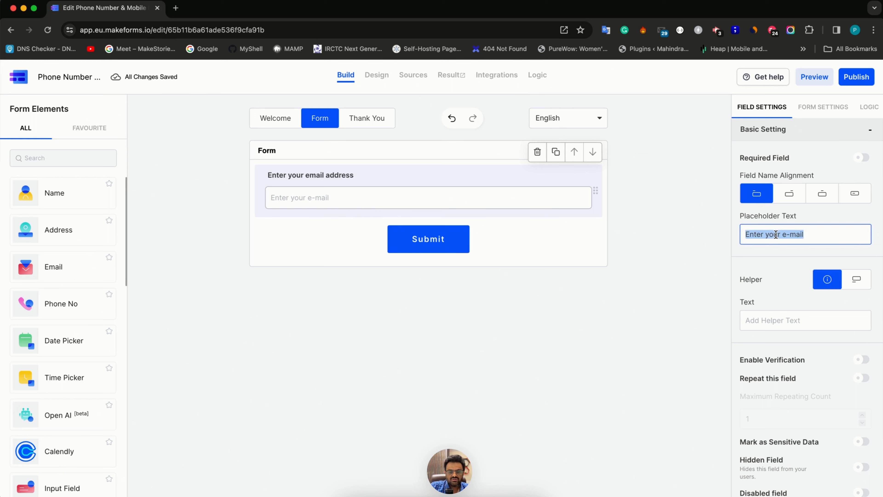
pyautogui.press('BackSpace')
pyautogui.write('You')
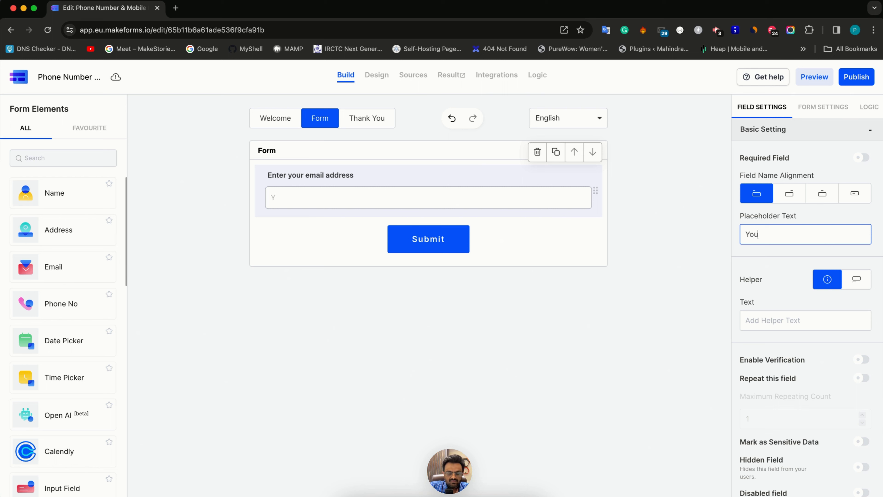
pyautogui.write('r email addres')
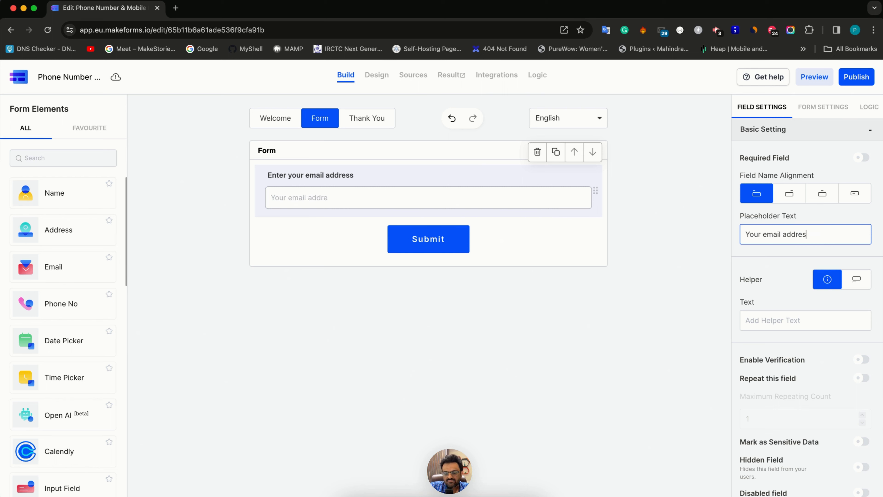
pyautogui.write('s goes here')
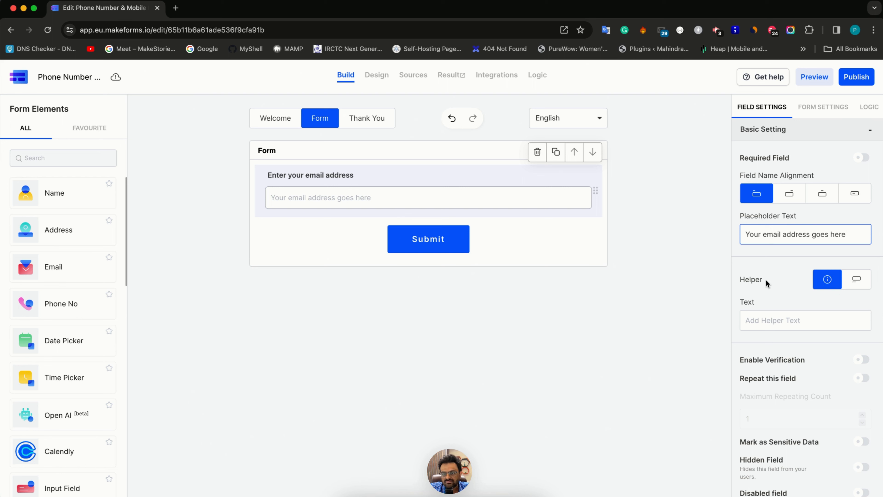
# Add helper text 'Enter your email', fix its typo, and show it below the input.
pyautogui.click(849, 282)
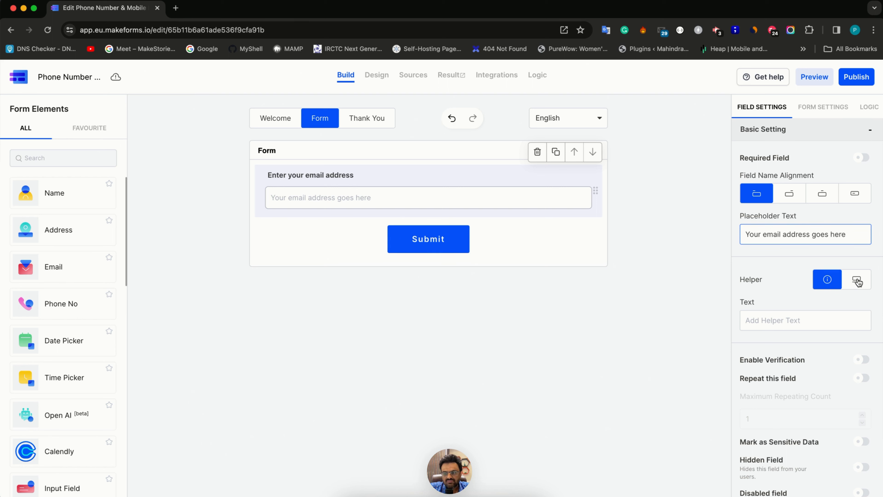
pyautogui.click(832, 284)
pyautogui.click(857, 281)
pyautogui.click(834, 285)
pyautogui.click(805, 321)
pyautogui.write('Eneter your email')
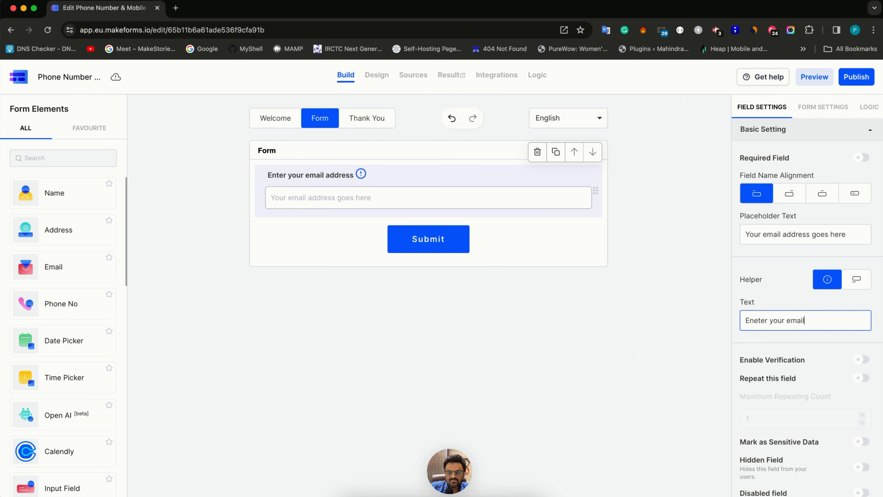
pyautogui.hotkey('alt', 'Left')
pyautogui.press('Left')
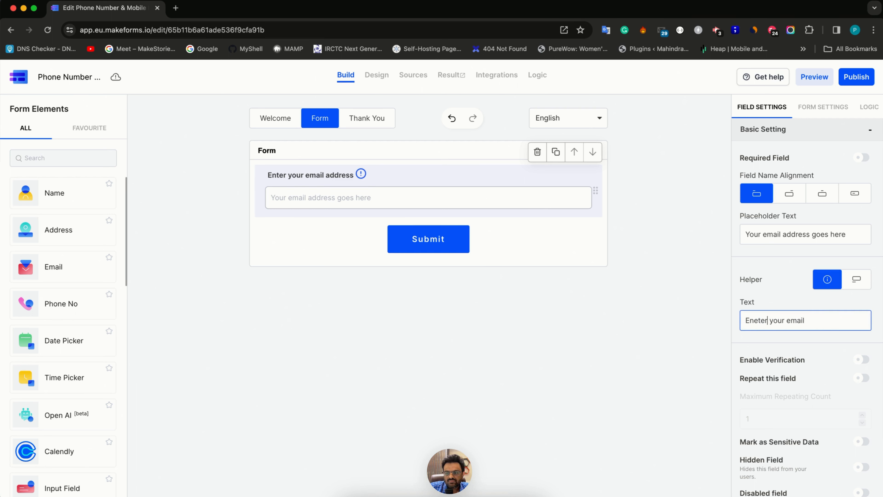
pyautogui.press('BackSpace')
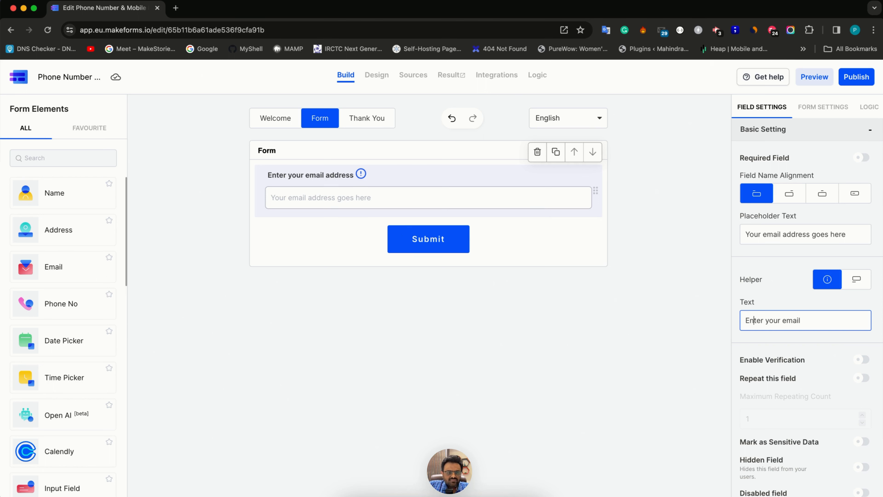
pyautogui.moveTo(357, 174)
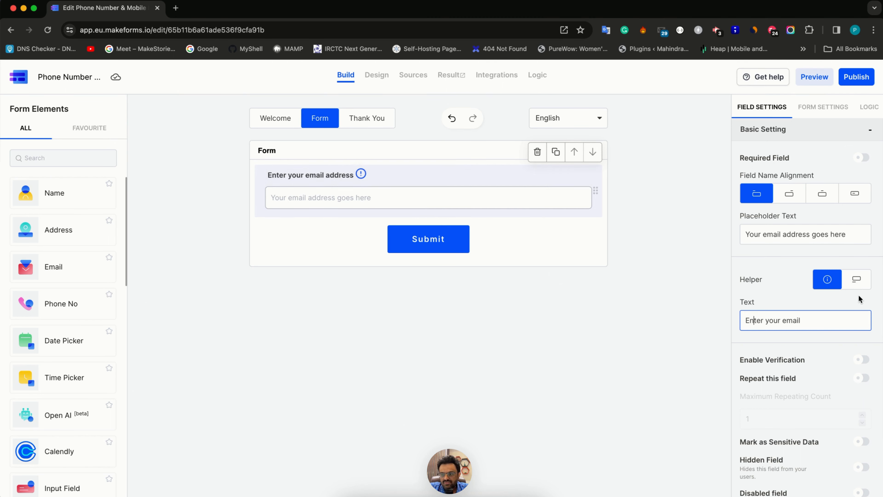
pyautogui.click(857, 283)
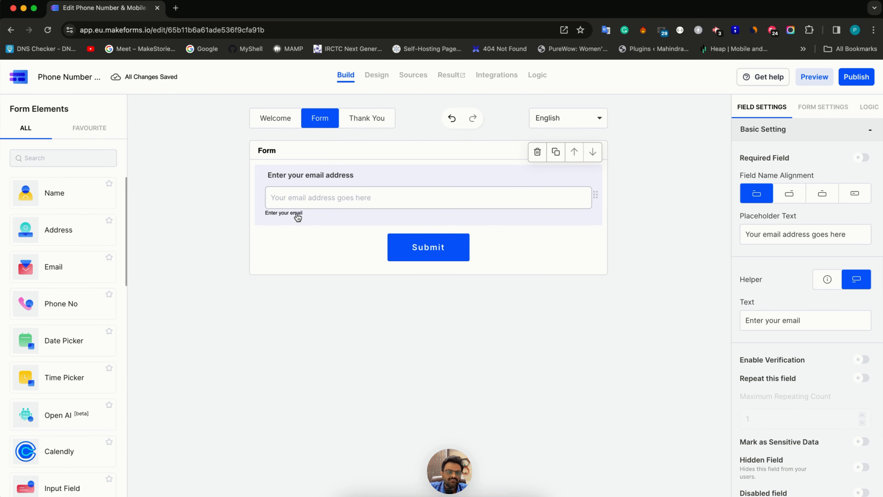
# Delete all of the email field's helper text.
pyautogui.click(805, 320)
pyautogui.hotkey('alt', 'shift', 'Left')
pyautogui.hotkey('alt', 'shift', 'Left')
pyautogui.hotkey('alt', 'shift', 'Left')
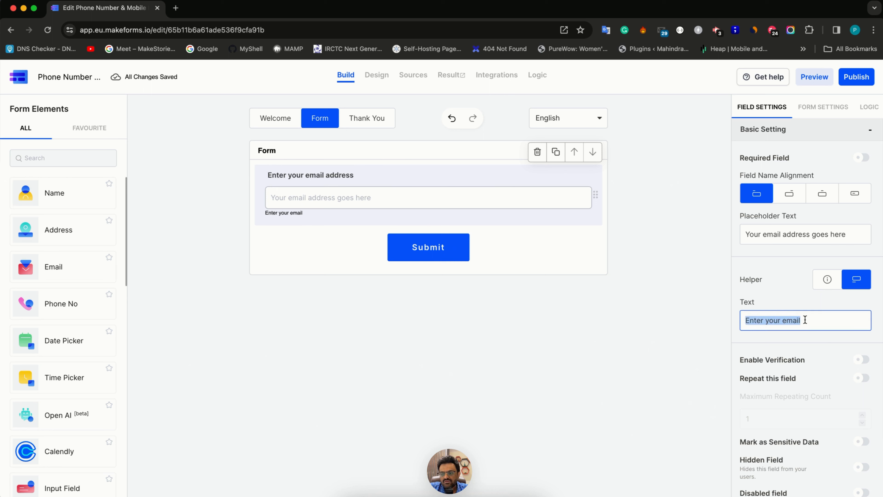
pyautogui.press('BackSpace')
pyautogui.scroll(-2, 805, 320)
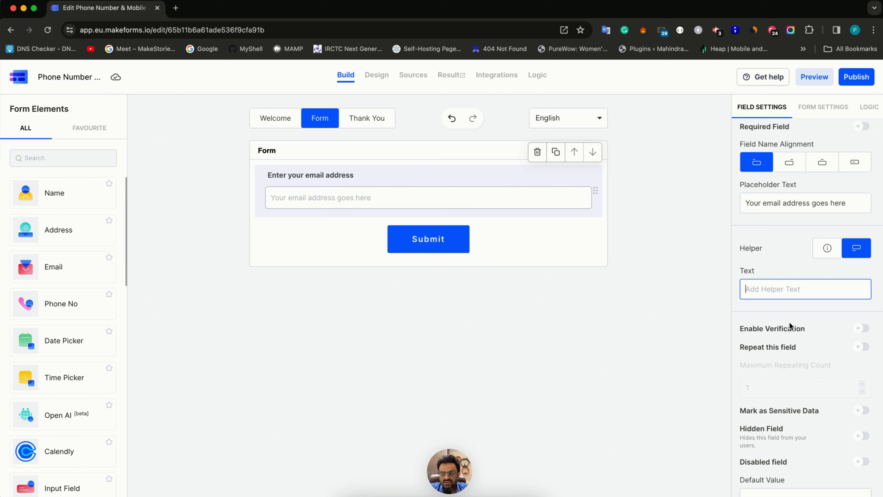
# Switch on Enable Verification for the email field, which makes it required.
pyautogui.click(861, 329)
pyautogui.click(860, 329)
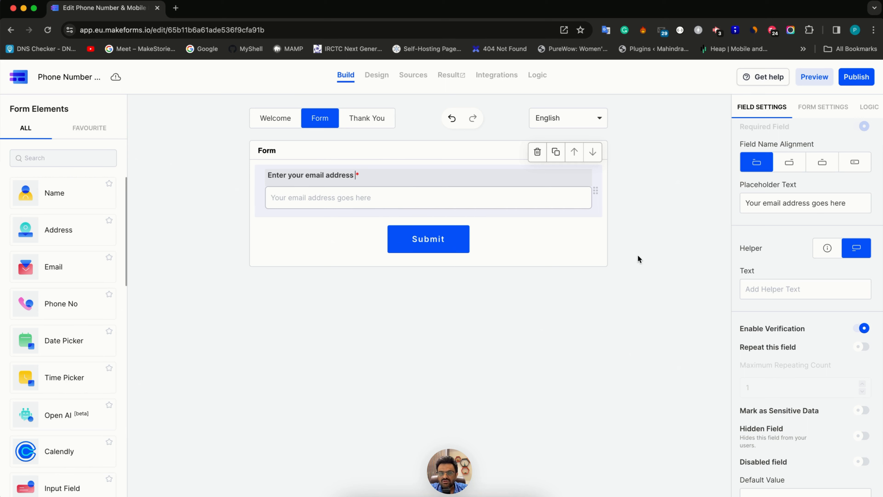
pyautogui.scroll(-1, 741, 329)
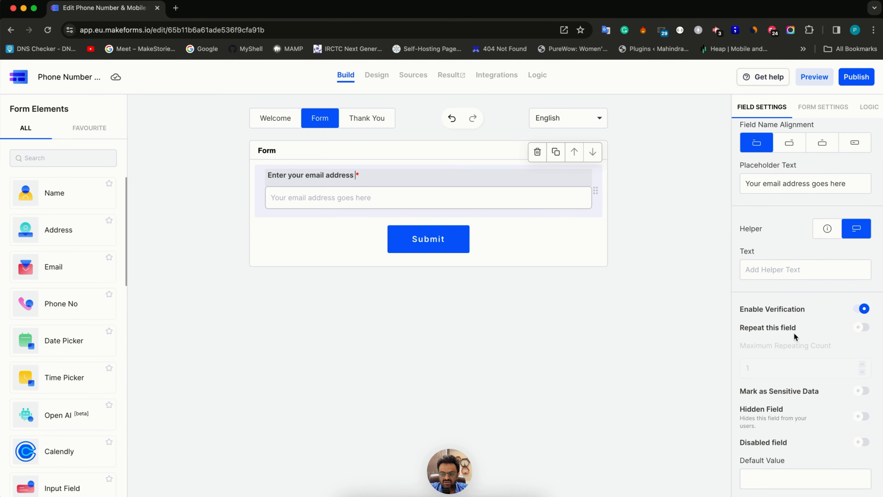
pyautogui.scroll(-1, 794, 333)
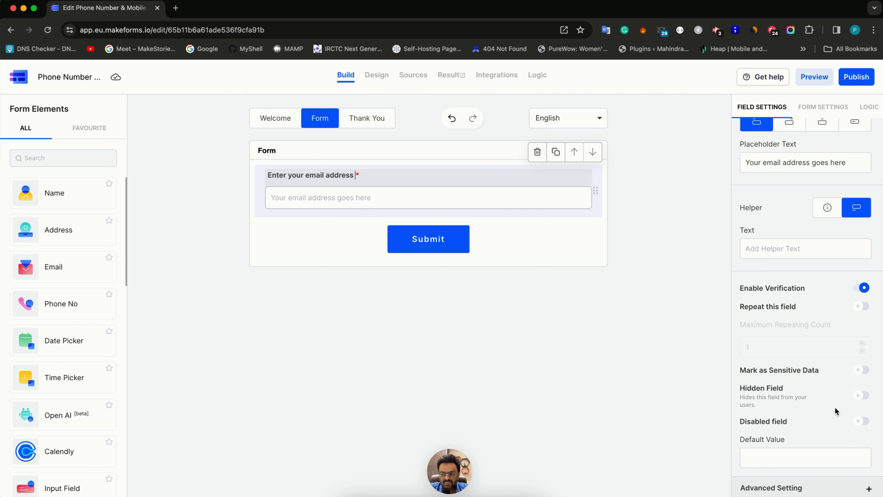
# Make the email field disabled for respondents and give it a default email address.
pyautogui.click(862, 396)
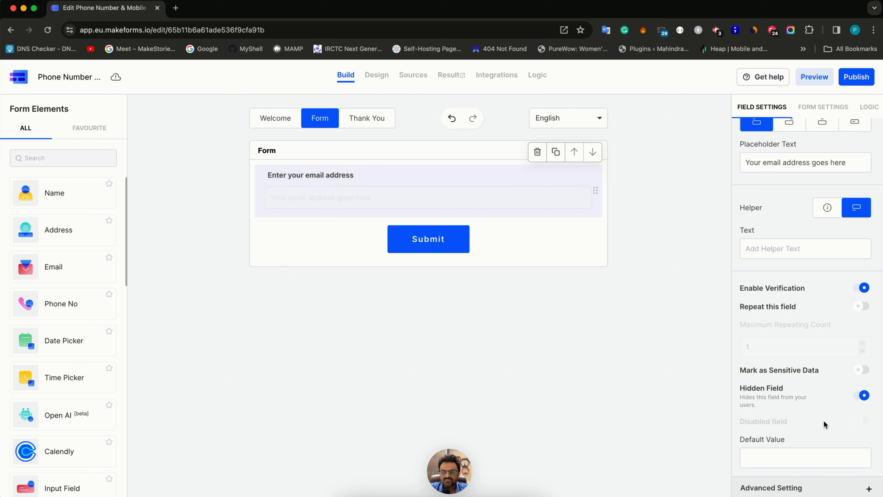
pyautogui.click(865, 397)
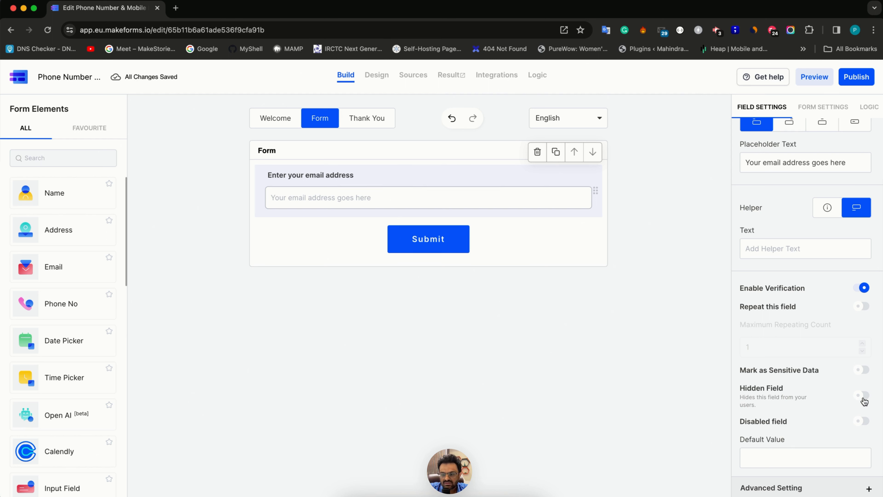
pyautogui.click(865, 399)
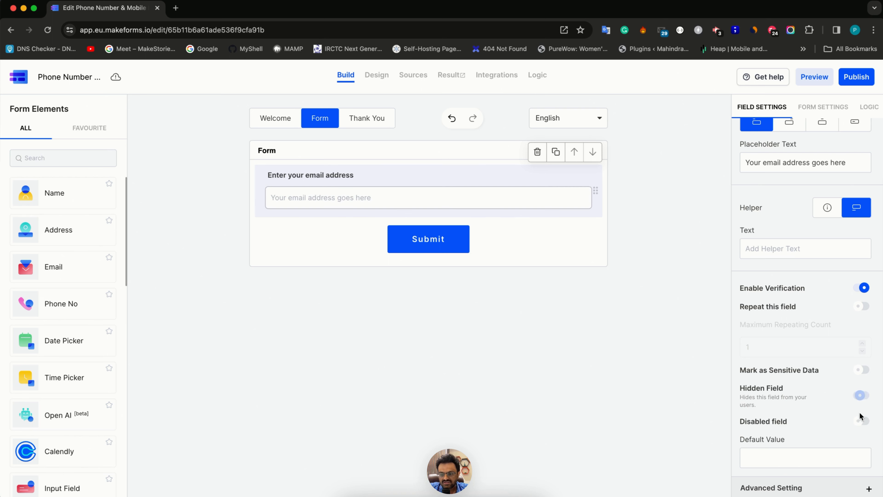
pyautogui.click(861, 417)
pyautogui.click(861, 417)
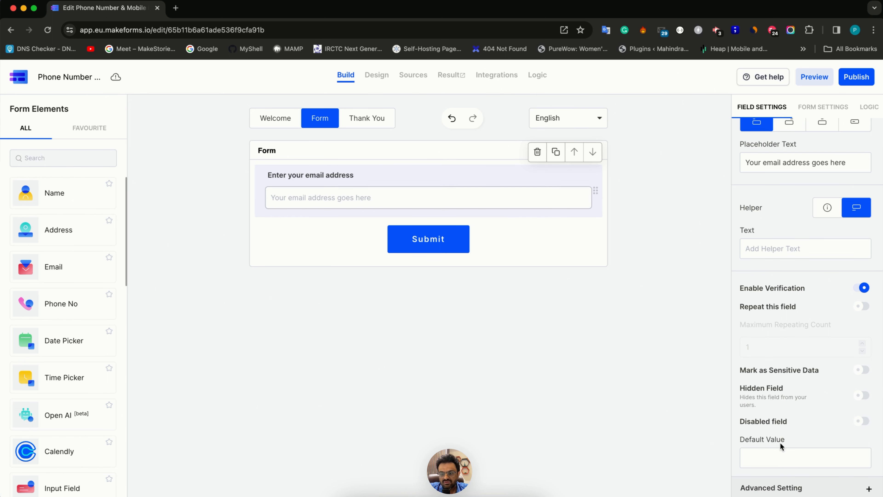
pyautogui.rightClick(770, 452)
pyautogui.click(796, 460)
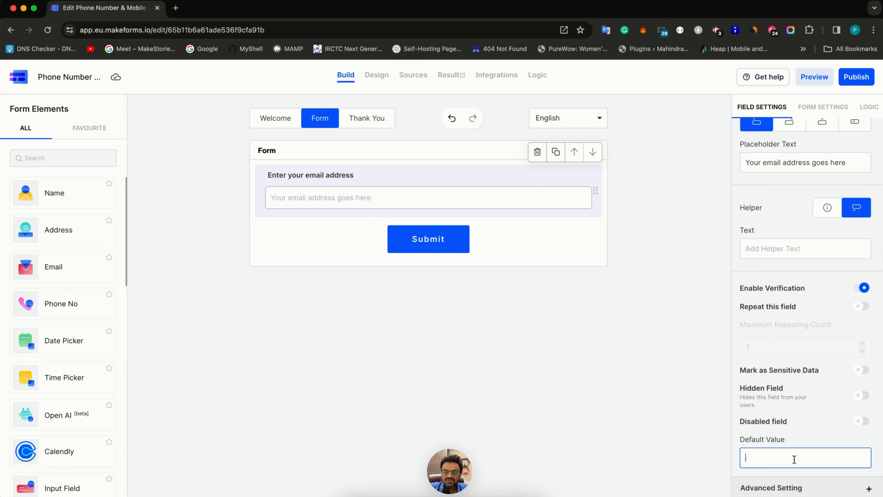
pyautogui.click(861, 421)
pyautogui.click(803, 456)
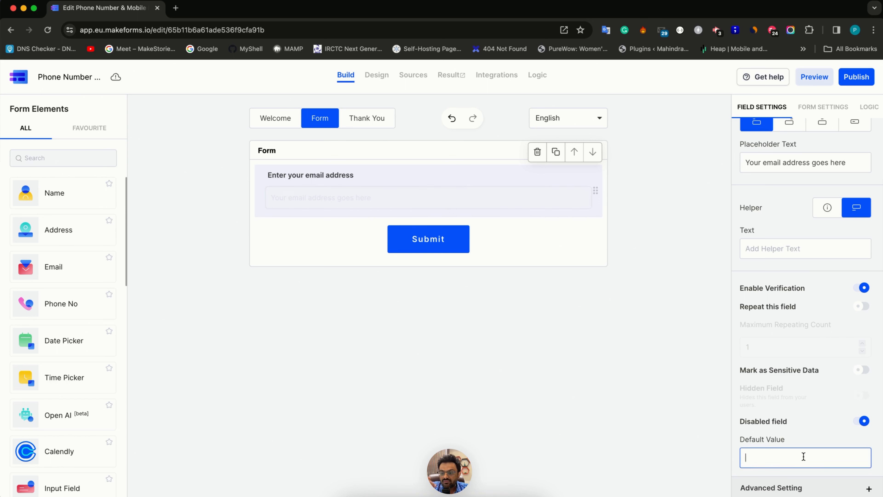
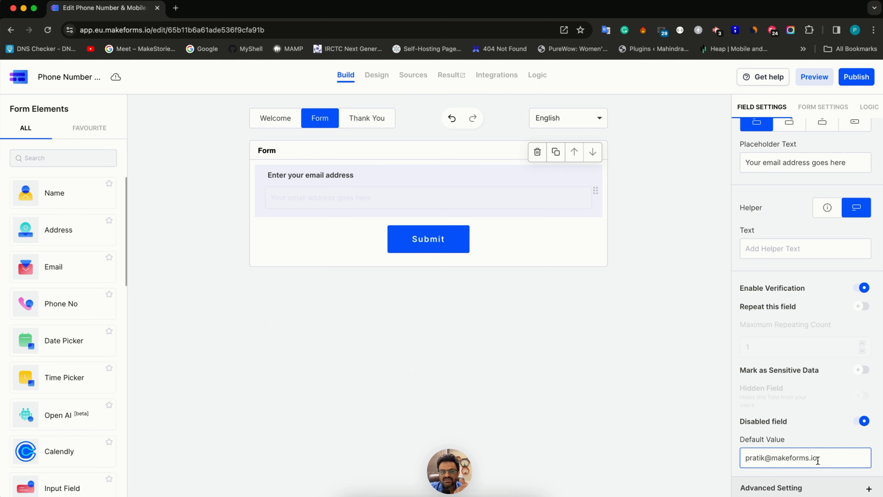
# Check the prefilled address in Design preview, then re-enable the email field and expand Advanced Setting.
pyautogui.click(374, 83)
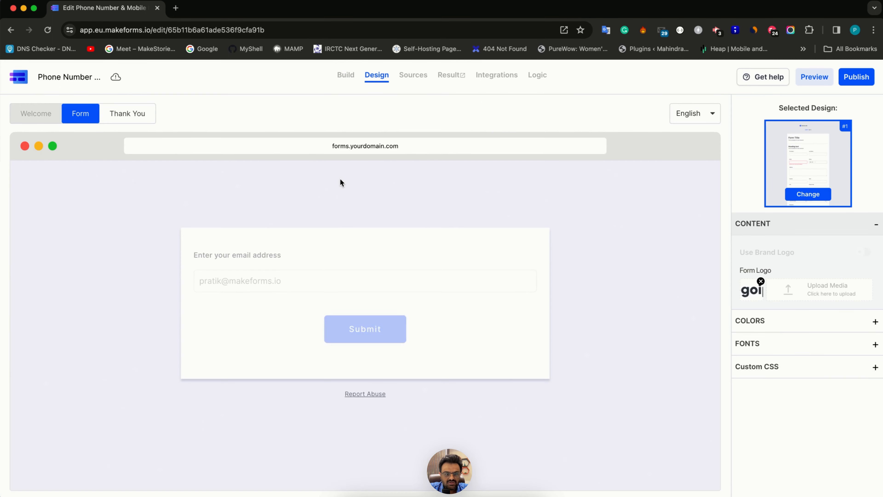
pyautogui.moveTo(216, 282); pyautogui.dragTo(266, 281)
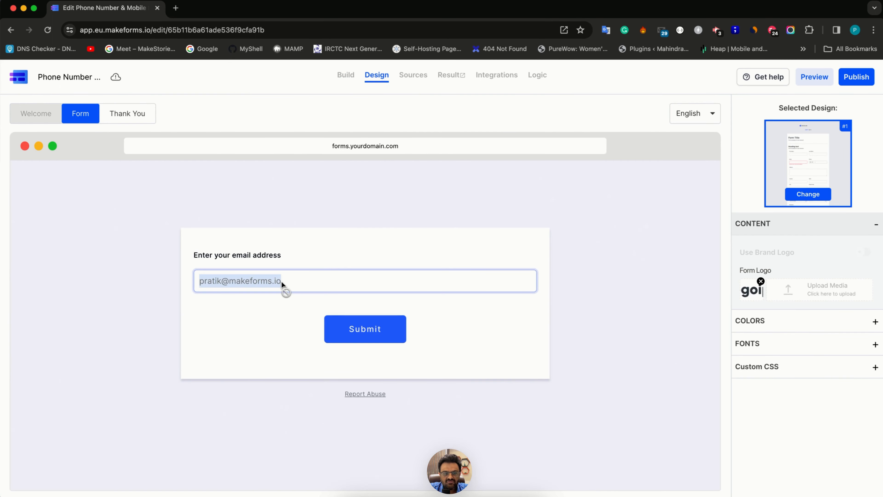
pyautogui.click(345, 75)
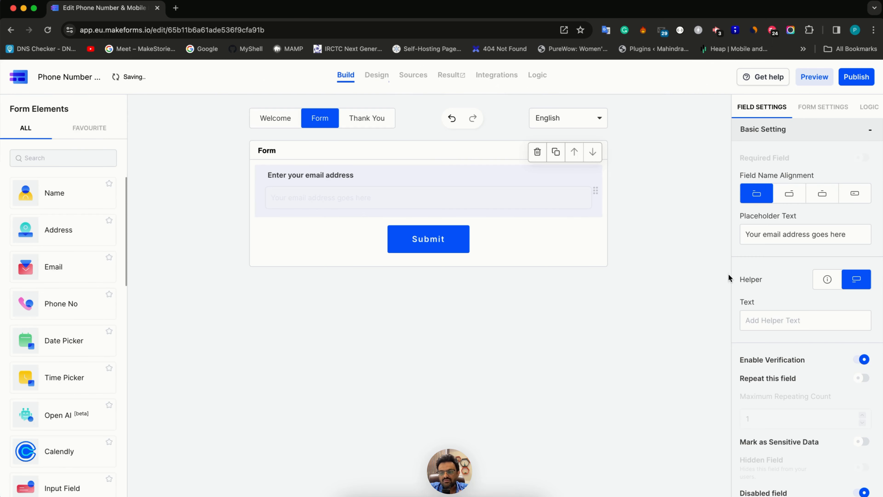
pyautogui.scroll(-4, 803, 408)
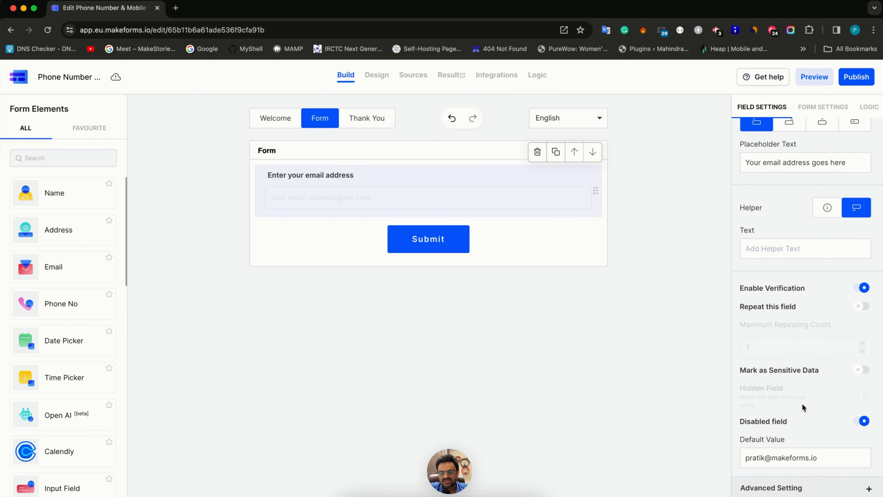
pyautogui.click(858, 421)
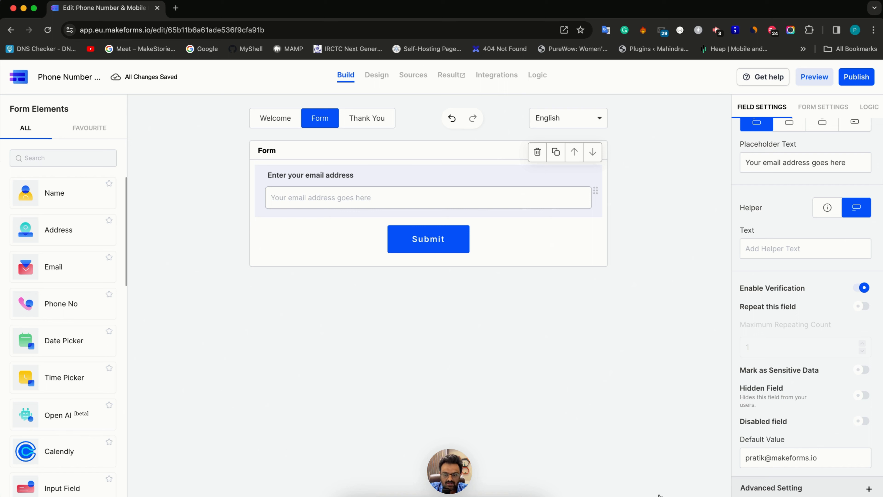
pyautogui.click(768, 488)
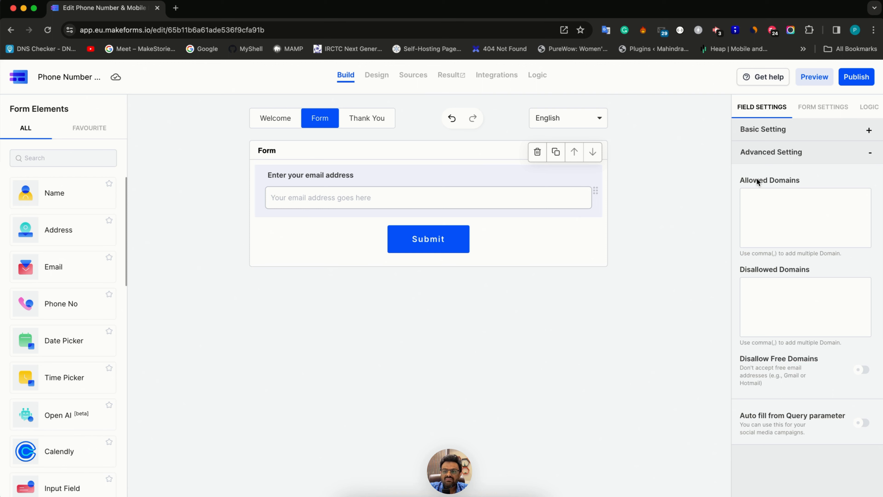
# Enter 'makeforms.io,makestories.io' as the email field's allowed domains.
pyautogui.click(775, 218)
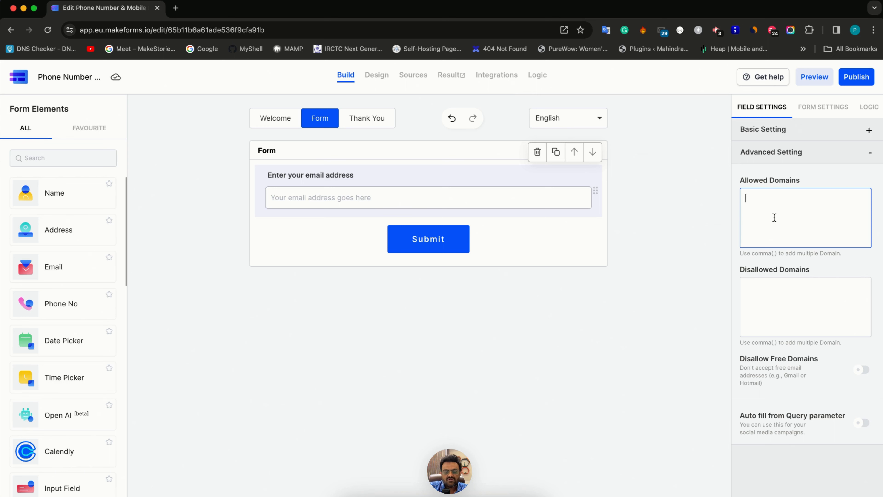
pyautogui.write('mak')
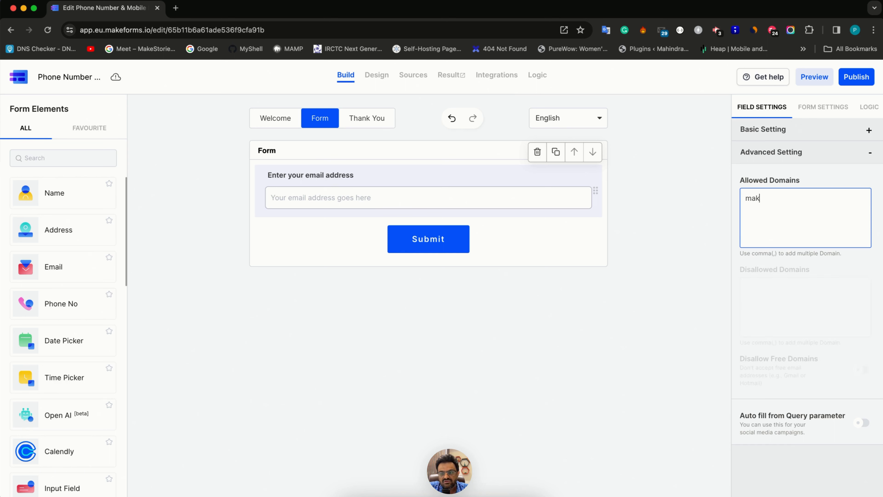
pyautogui.write('eforms.i')
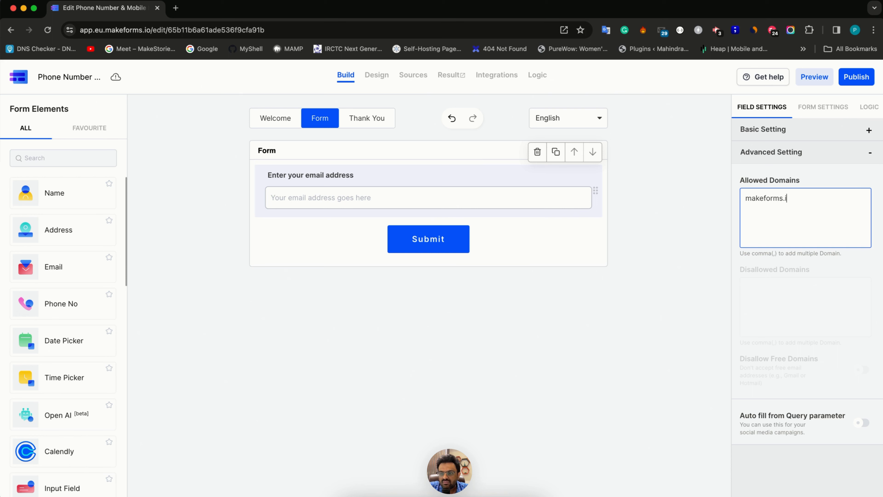
pyautogui.write('o,')
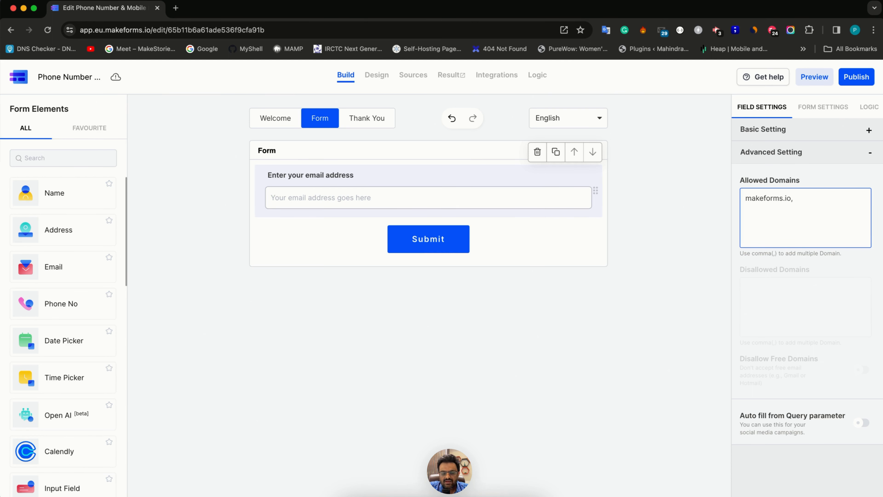
pyautogui.write('makestories.io')
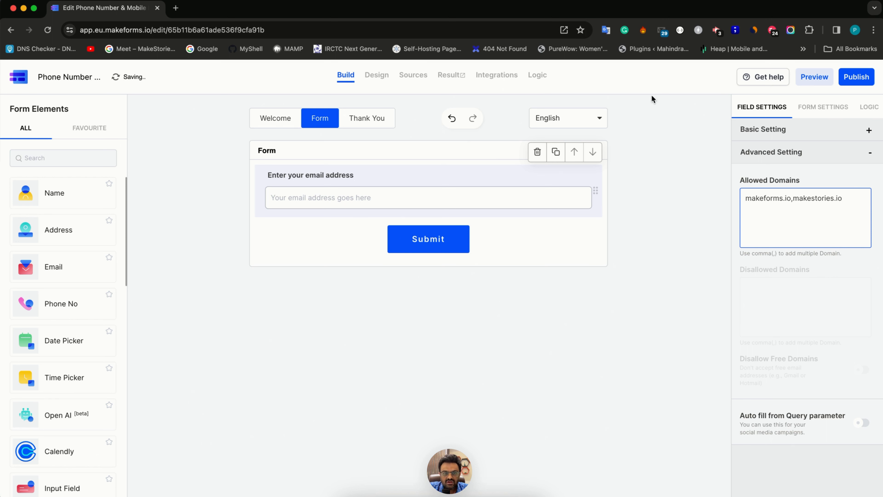
# Clear the email field's default value after the domain error and publish the form.
pyautogui.click(846, 81)
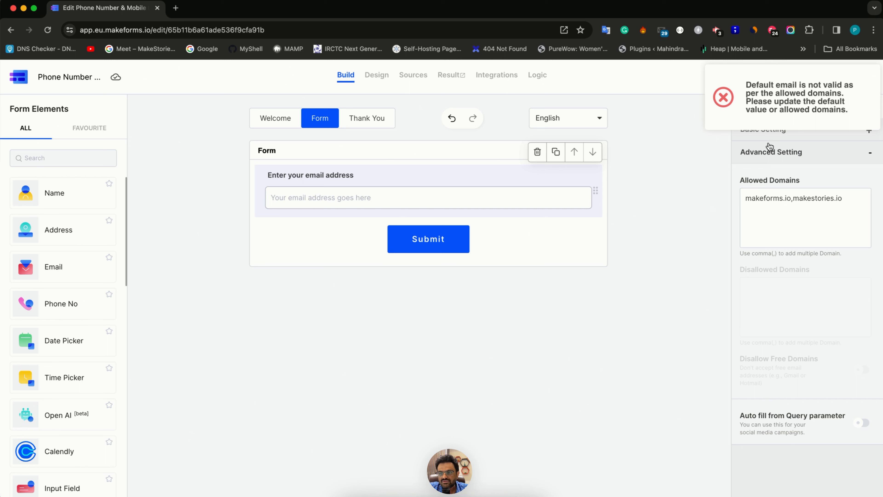
pyautogui.click(766, 133)
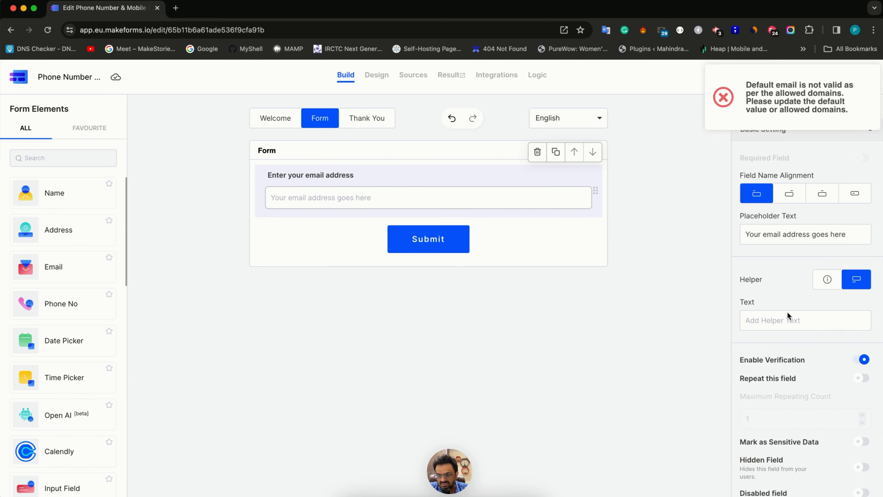
pyautogui.scroll(-2, 788, 316)
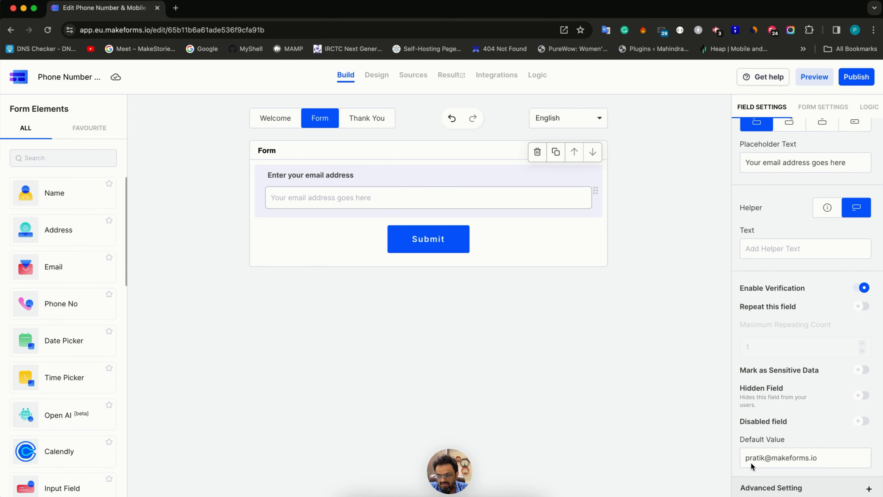
pyautogui.click(772, 489)
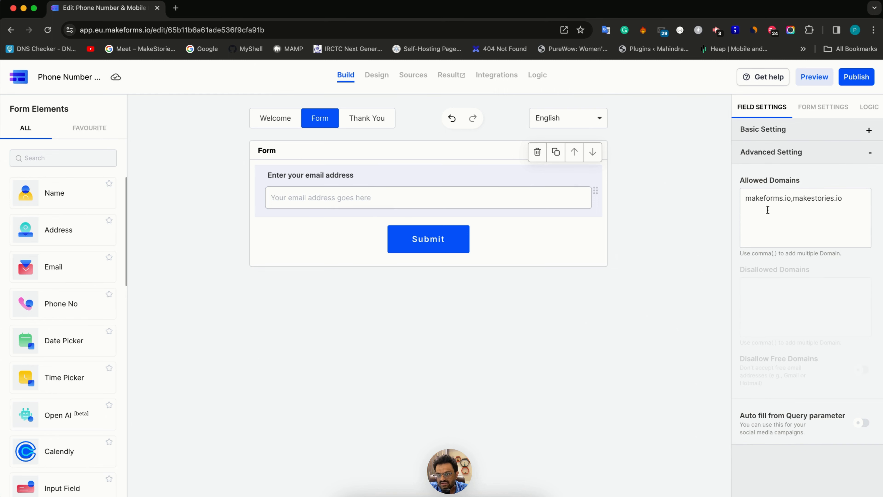
pyautogui.click(788, 131)
pyautogui.scroll(-2, 821, 411)
pyautogui.tripleClick(793, 462)
pyautogui.press('BackSpace')
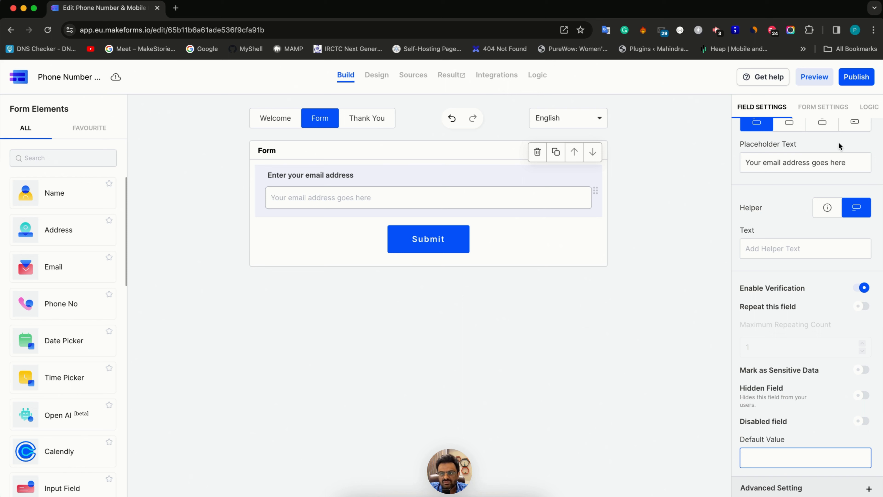
pyautogui.click(857, 78)
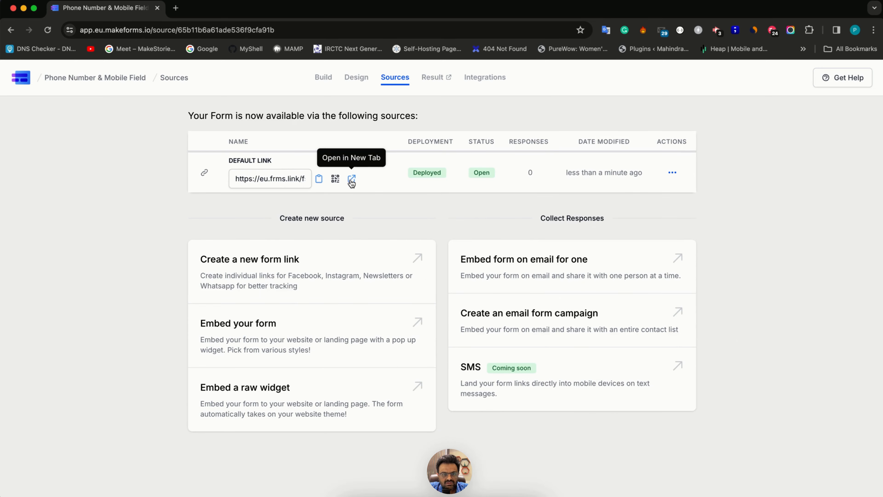
# Open the live form in a new tab and submit a gmail.com email address, which is rejected.
pyautogui.click(349, 181)
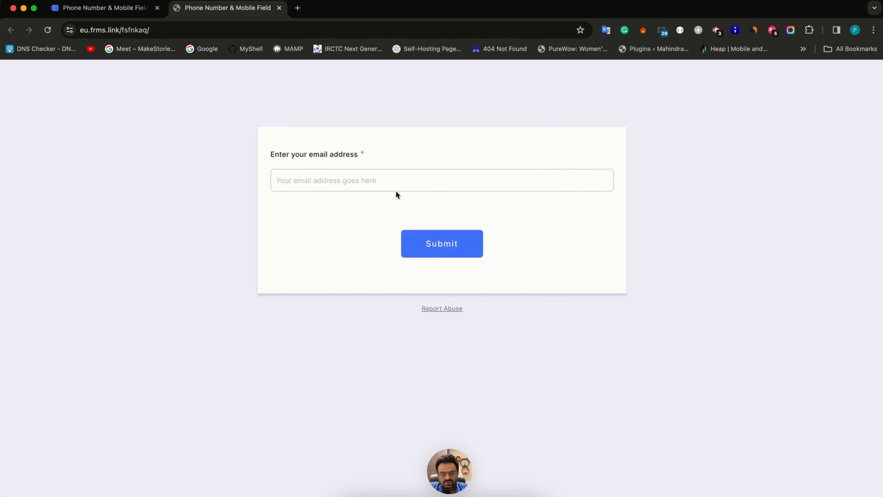
pyautogui.click(390, 183)
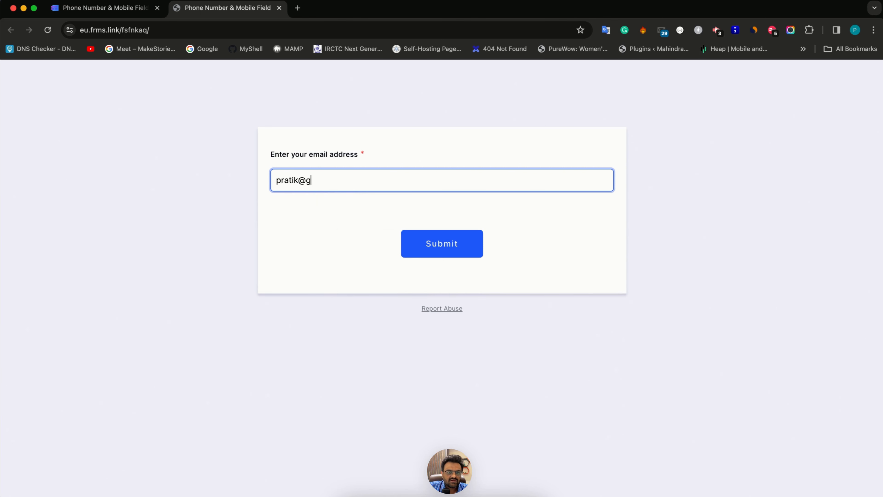
pyautogui.press('Tab')
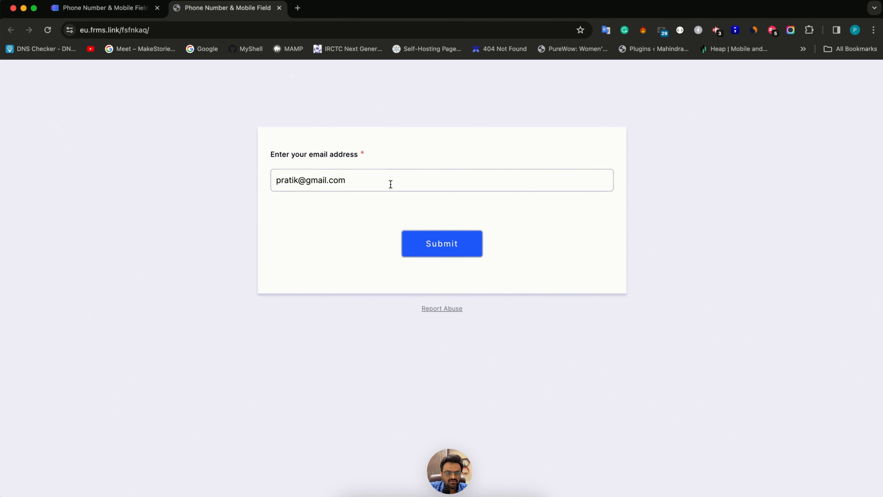
pyautogui.click(426, 255)
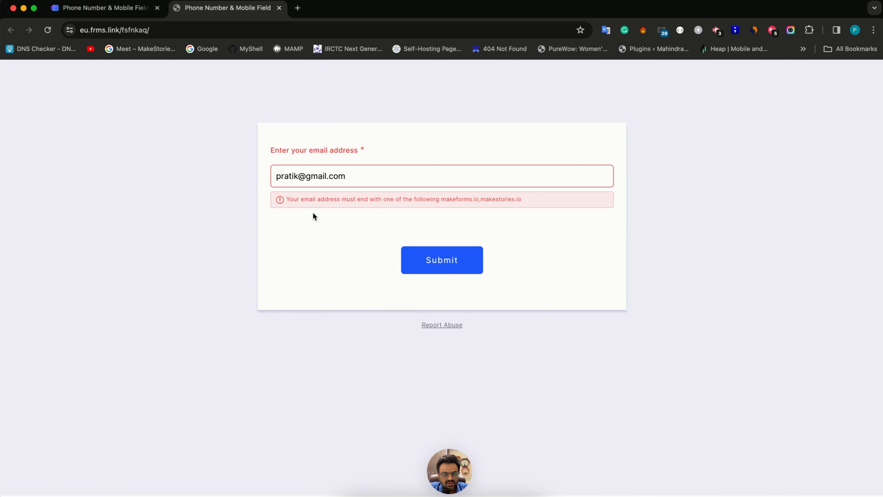
# Replace the gmail.com domain in the email input with makeforms.io.
pyautogui.moveTo(296, 199); pyautogui.dragTo(337, 198)
pyautogui.click(348, 199)
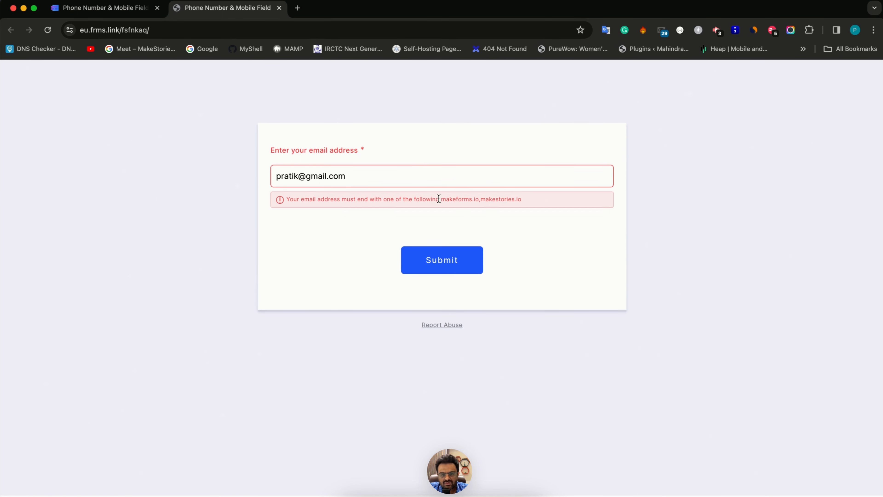
pyautogui.moveTo(439, 198); pyautogui.dragTo(463, 199)
pyautogui.doubleClick(498, 197)
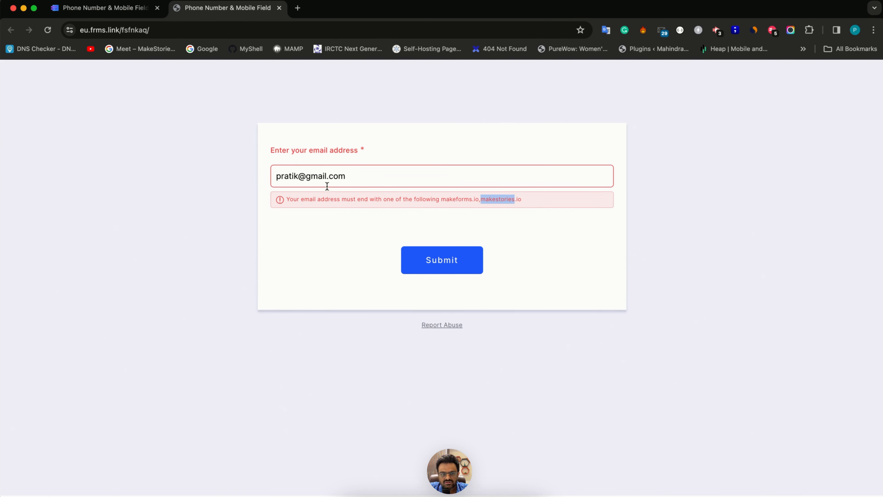
pyautogui.moveTo(305, 176); pyautogui.dragTo(444, 170)
pyautogui.write('make')
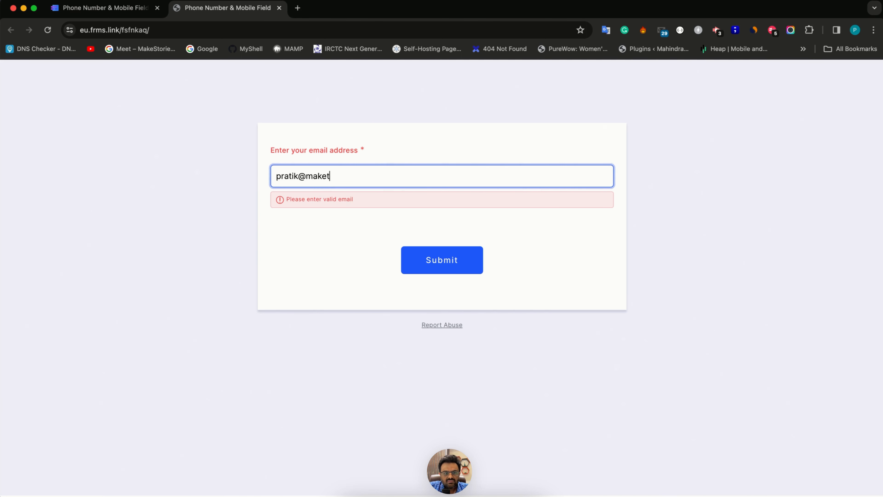
pyautogui.write('forms.io')
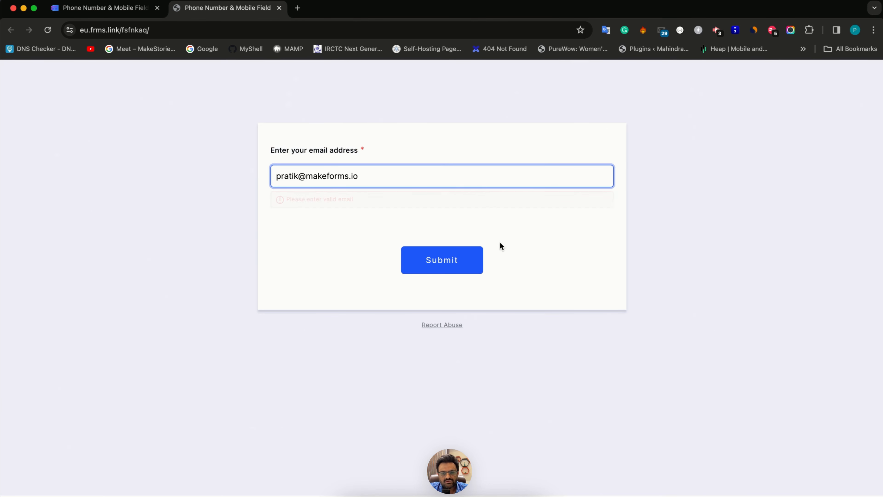
# Submit with the makeforms.io address, enter the 6-digit emailed OTP, and return to the Sources tab.
pyautogui.click(453, 248)
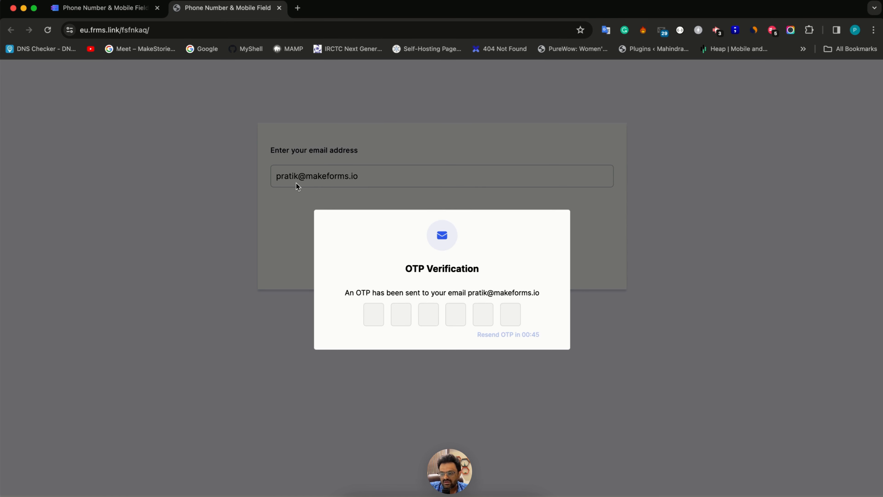
pyautogui.click(363, 313)
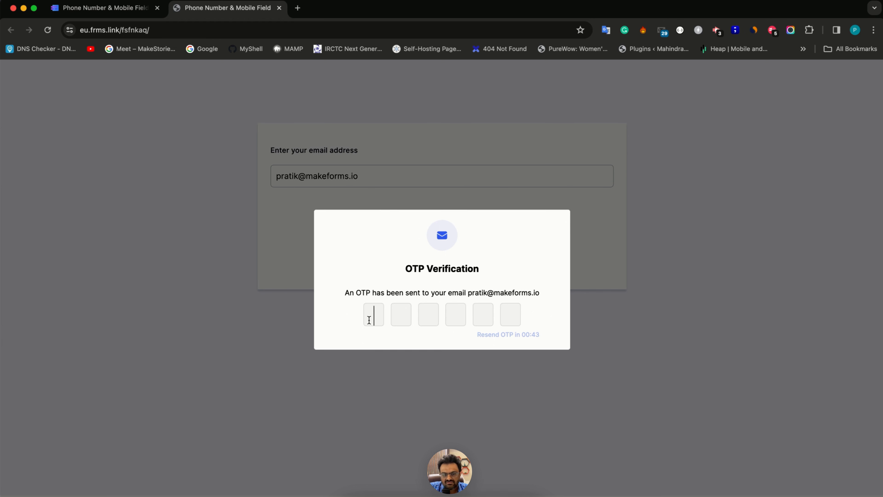
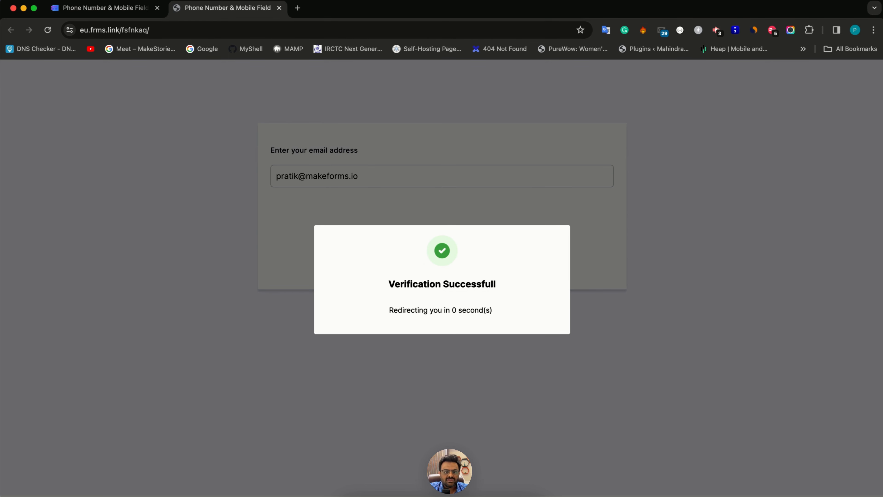
pyautogui.hotkey('ctrl', 'Tab')
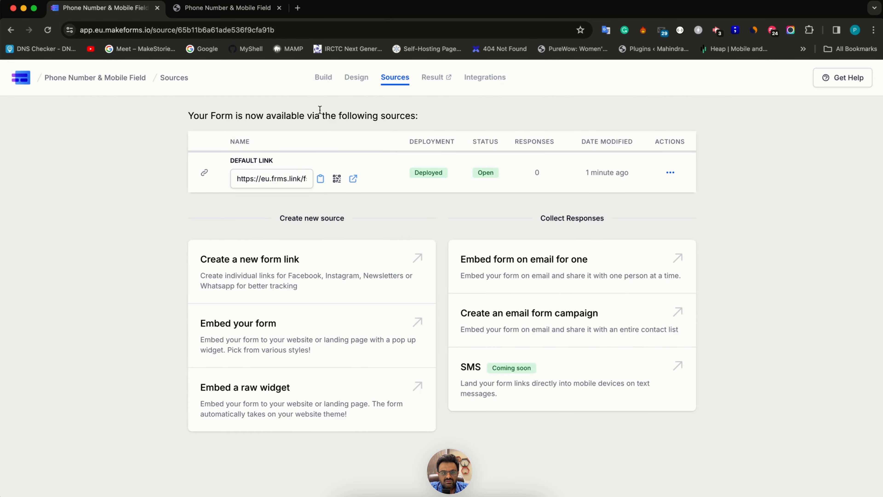
# In the builder, clear the Email field's Allowed Domains list under Advanced Setting.
pyautogui.click(322, 79)
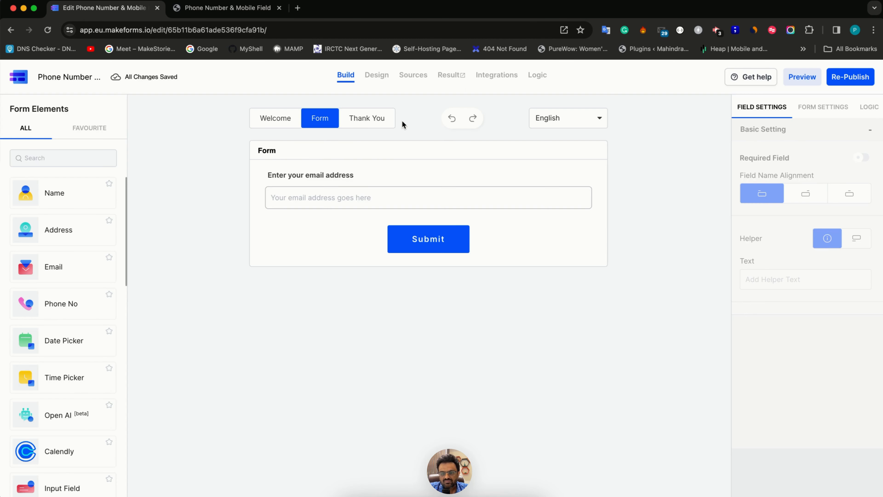
pyautogui.click(390, 201)
pyautogui.scroll(-2, 785, 483)
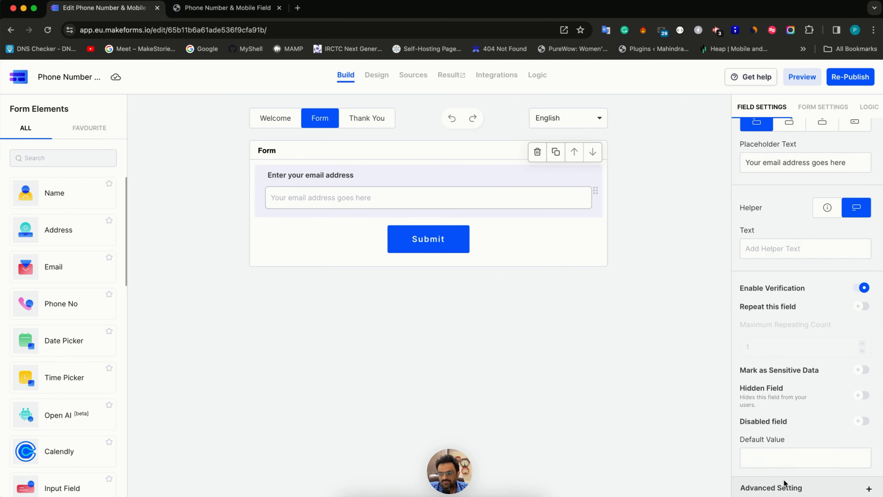
pyautogui.click(788, 489)
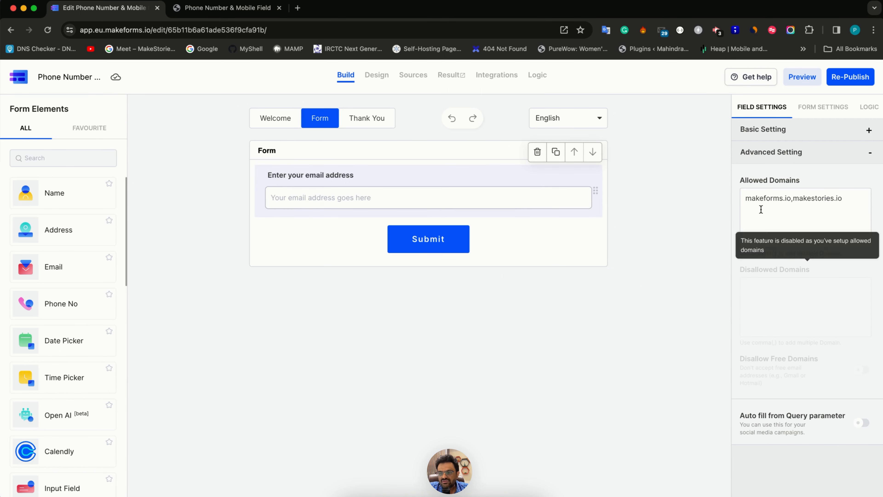
pyautogui.tripleClick(773, 201)
pyautogui.press('BackSpace')
# Leave Disallowed Domains empty after removing makeforms.io, and close the live form tab.
pyautogui.click(785, 306)
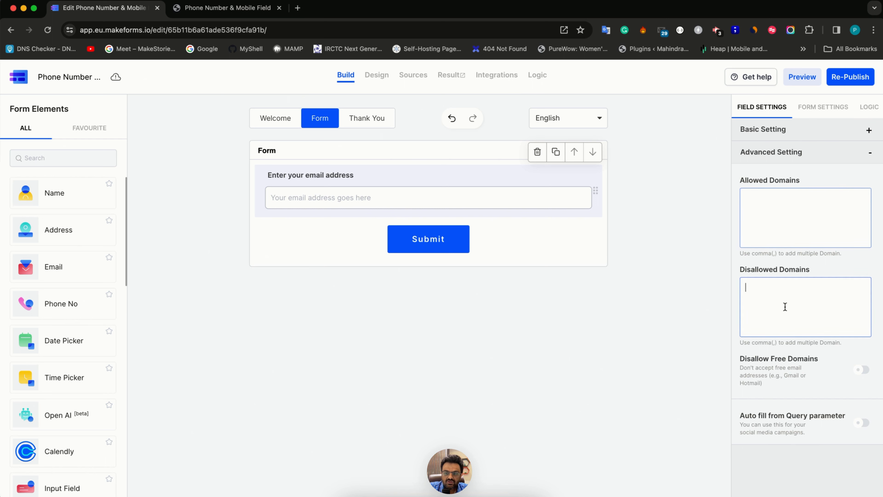
pyautogui.write('m')
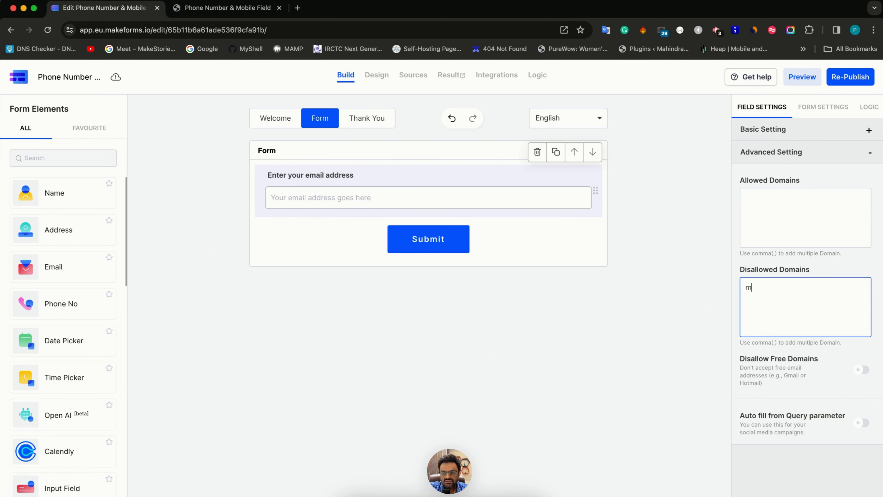
pyautogui.write('akeforms.io')
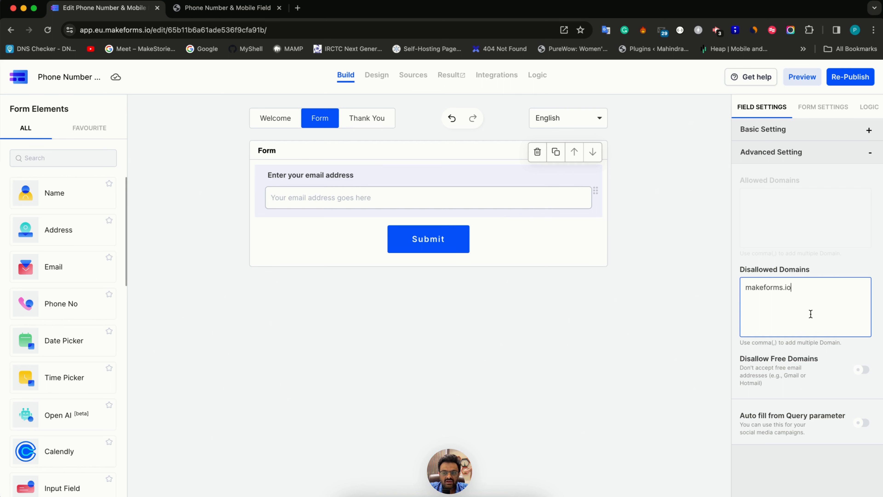
pyautogui.click(279, 7)
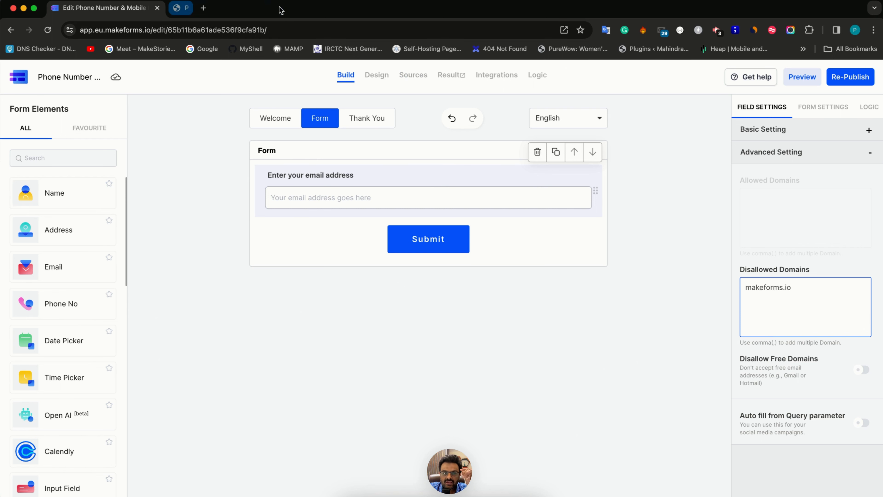
pyautogui.tripleClick(751, 281)
pyautogui.press('BackSpace')
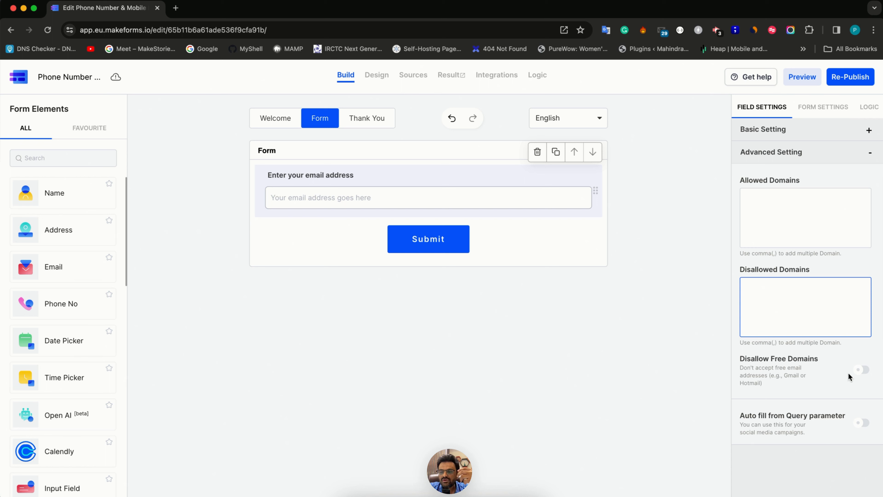
# Enable Disallow Free Domains and query-parameter autofill named email_address on the Email field, then re-publish.
pyautogui.click(780, 363)
pyautogui.click(860, 371)
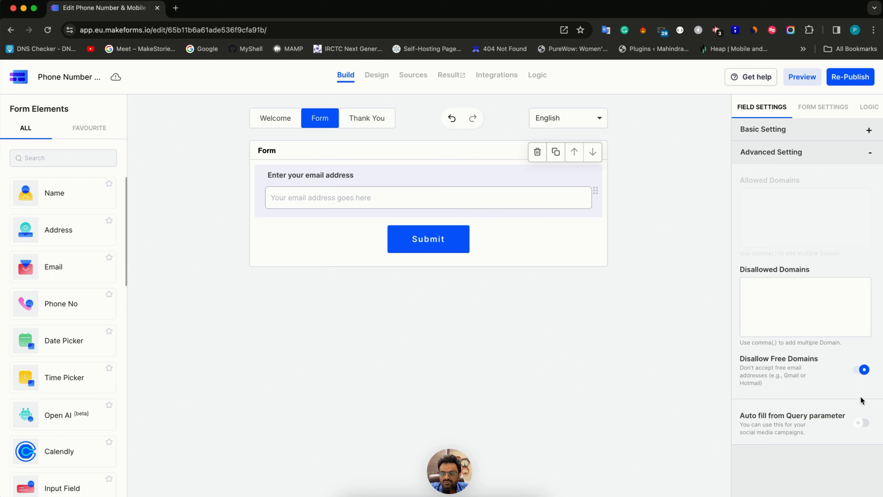
pyautogui.click(864, 424)
pyautogui.click(792, 467)
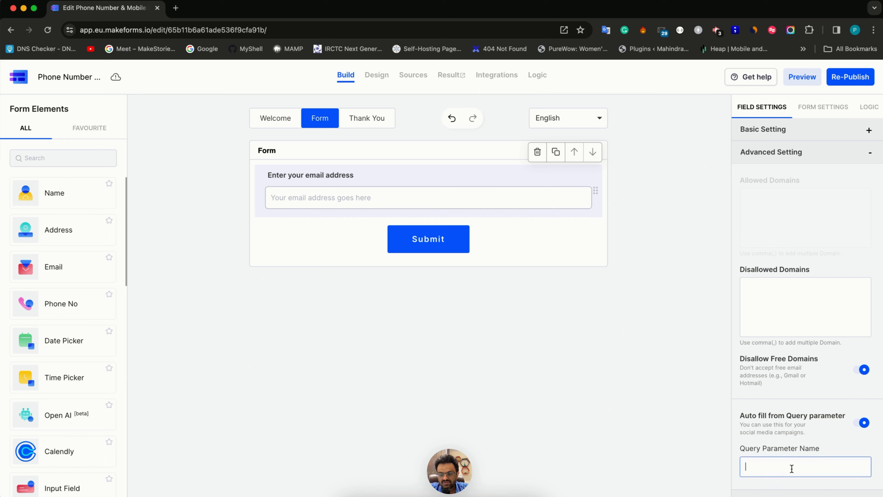
pyautogui.write('email')
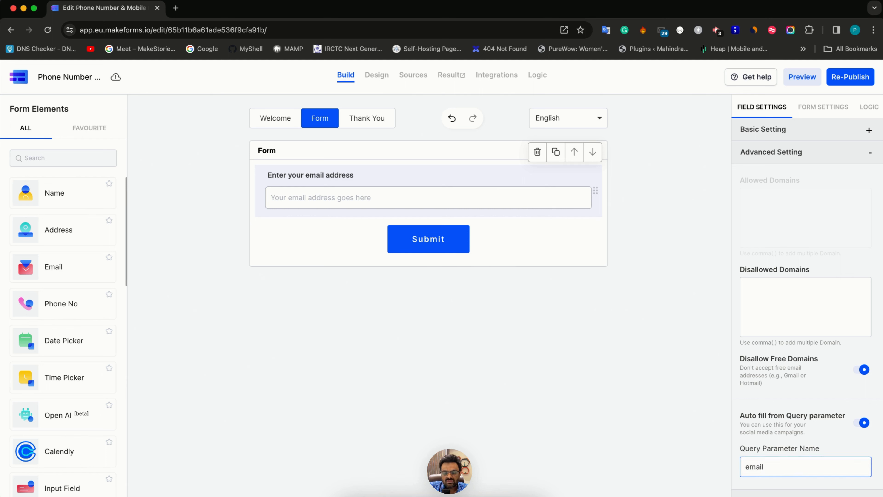
pyautogui.write('_address')
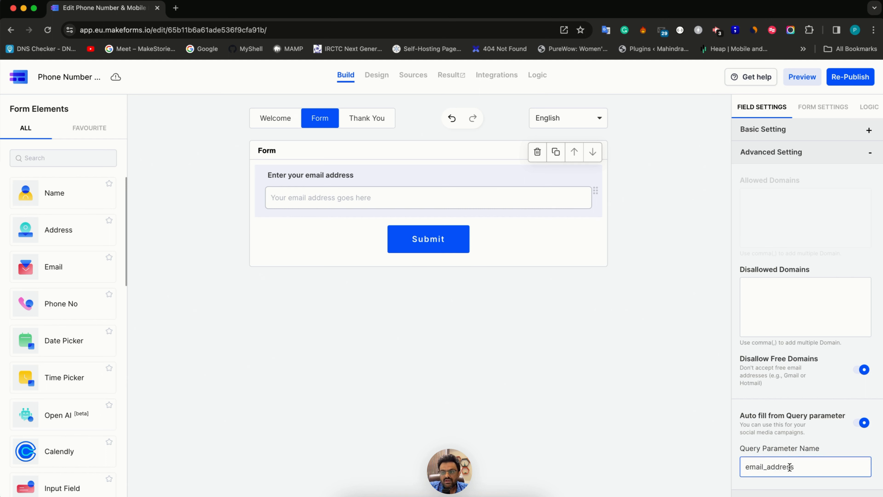
pyautogui.click(851, 78)
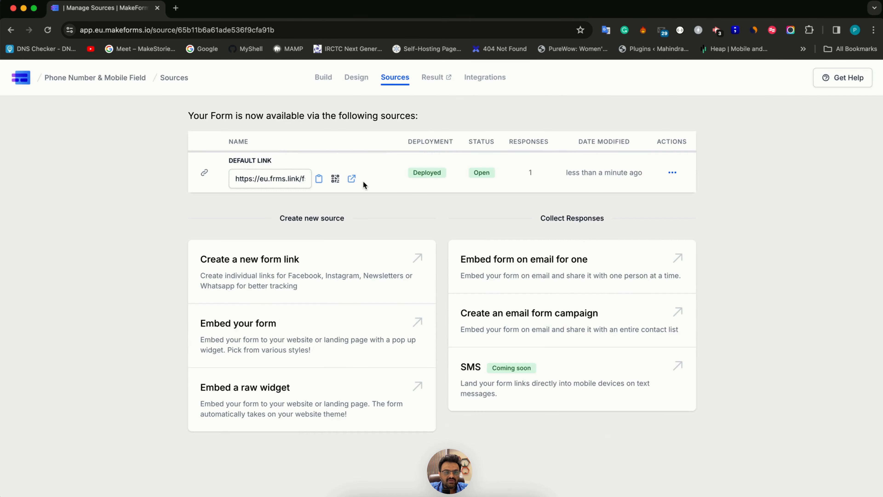
# Open the live form in a new tab with an ?email_address= parameter holding a gmail.com address.
pyautogui.click(352, 179)
pyautogui.click(243, 30)
pyautogui.click(258, 31)
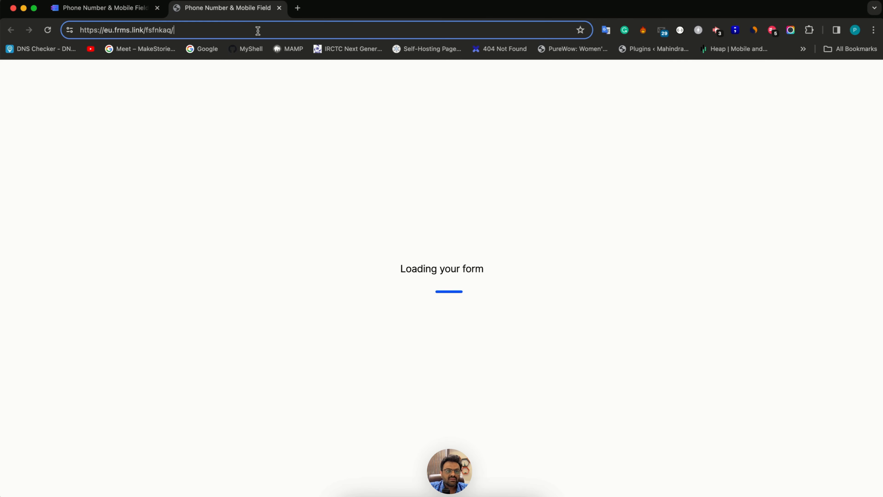
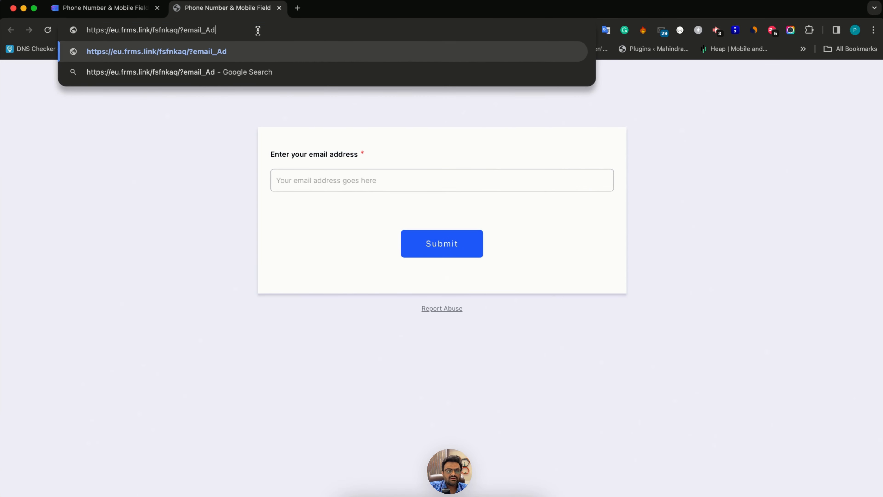
pyautogui.press('Left')
pyautogui.press('Left')
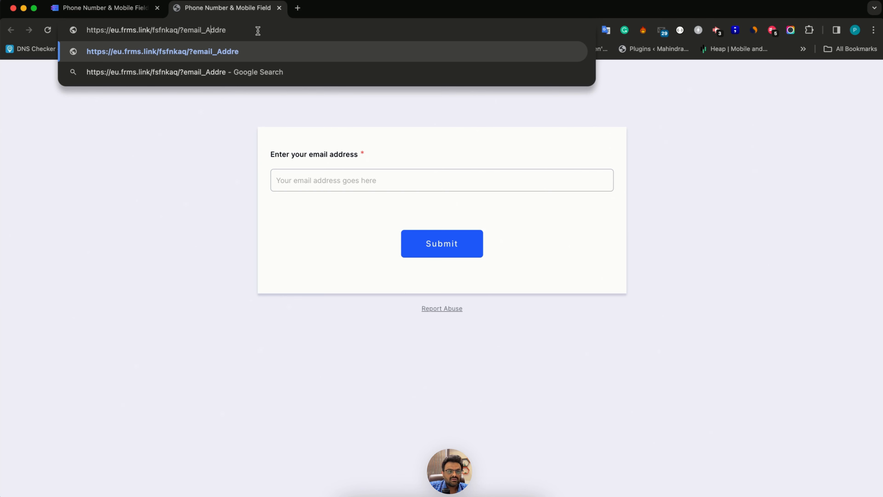
pyautogui.press('BackSpace')
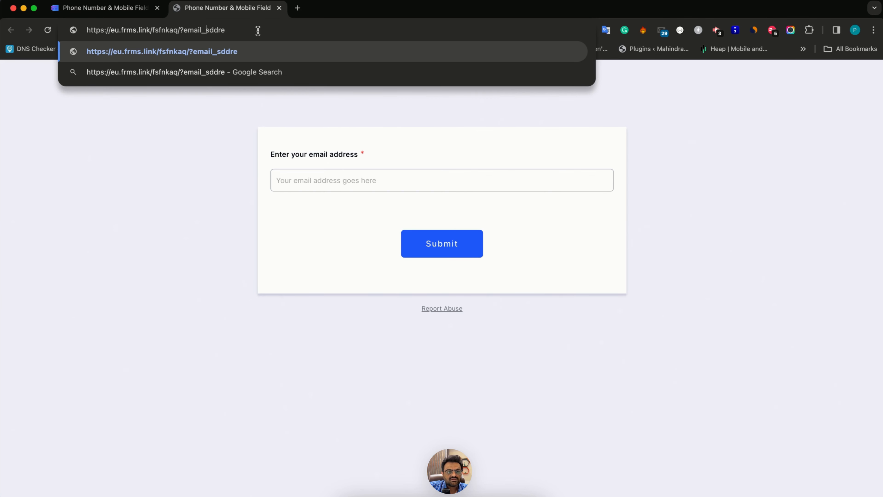
pyautogui.press('BackSpace')
pyautogui.press('End')
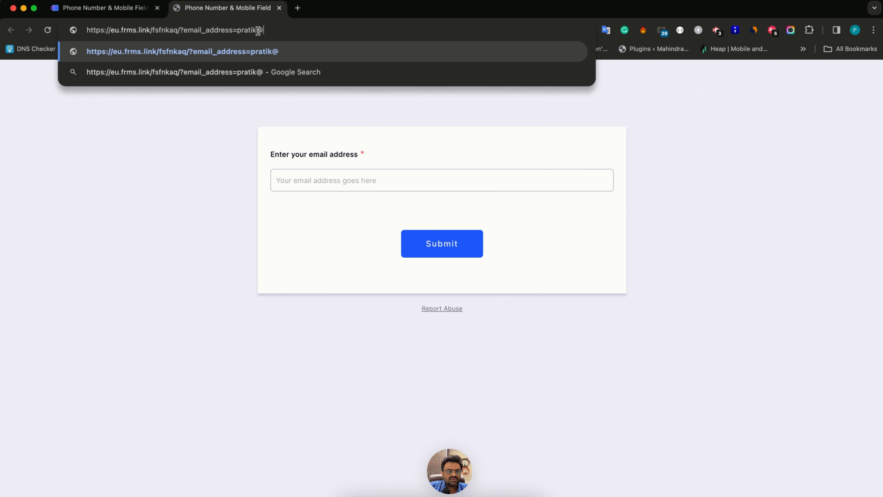
pyautogui.hotkey('shift', 'Left')
pyautogui.hotkey('shift', 'Left')
pyautogui.hotkey('shift', 'Left')
pyautogui.hotkey('shift', 'Left')
pyautogui.hotkey('shift', 'Left')
pyautogui.hotkey('shift', 'Left')
pyautogui.hotkey('shift', 'Left')
pyautogui.hotkey('shift', 'Left')
pyautogui.hotkey('shift', 'Left')
pyautogui.press('BackSpace')
pyautogui.press('BackSpace')
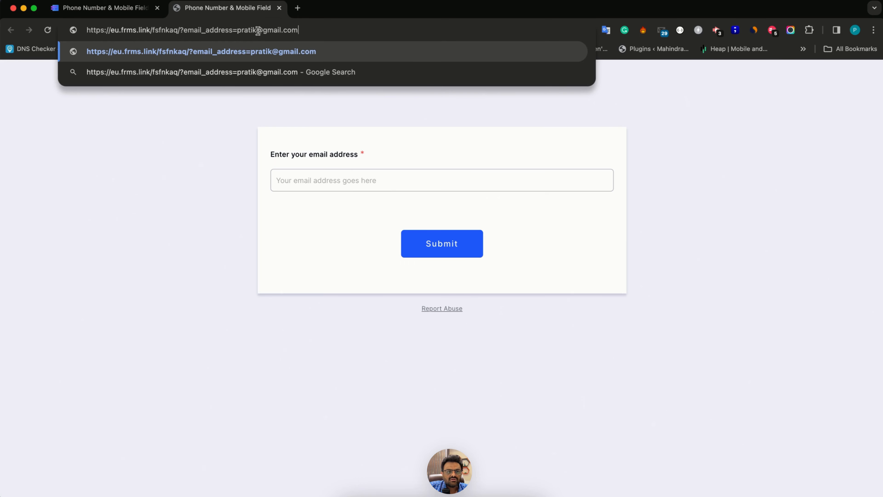
pyautogui.press('Return')
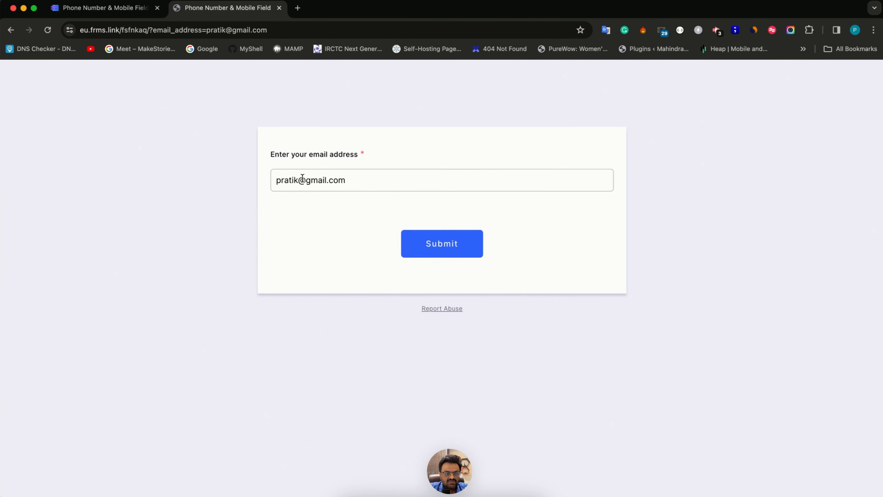
# Submit the prefilled Gmail address and confirm the 'Please enter your work email address' error.
pyautogui.click(221, 30)
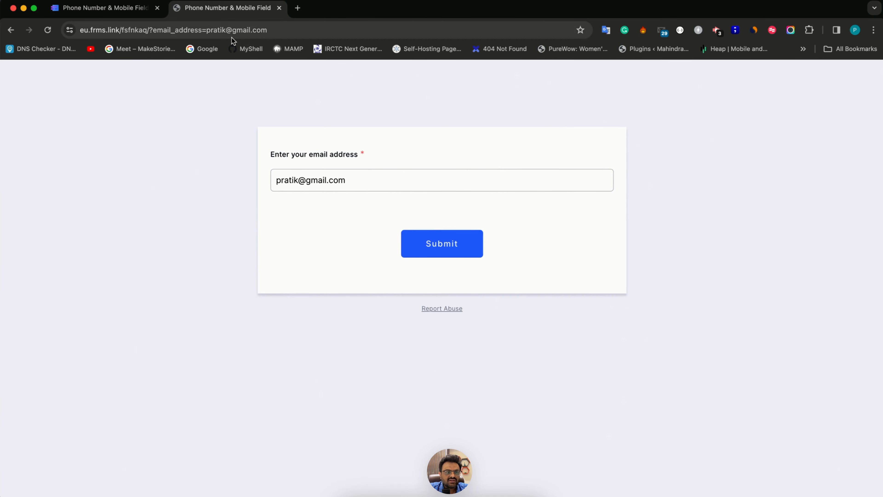
pyautogui.moveTo(235, 30); pyautogui.dragTo(285, 30)
pyautogui.moveTo(281, 182); pyautogui.dragTo(307, 181)
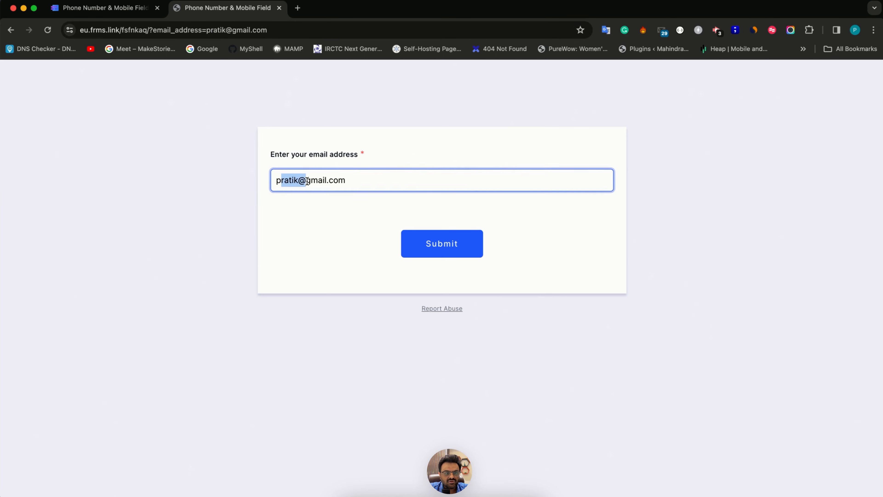
pyautogui.click(307, 181)
pyautogui.click(414, 253)
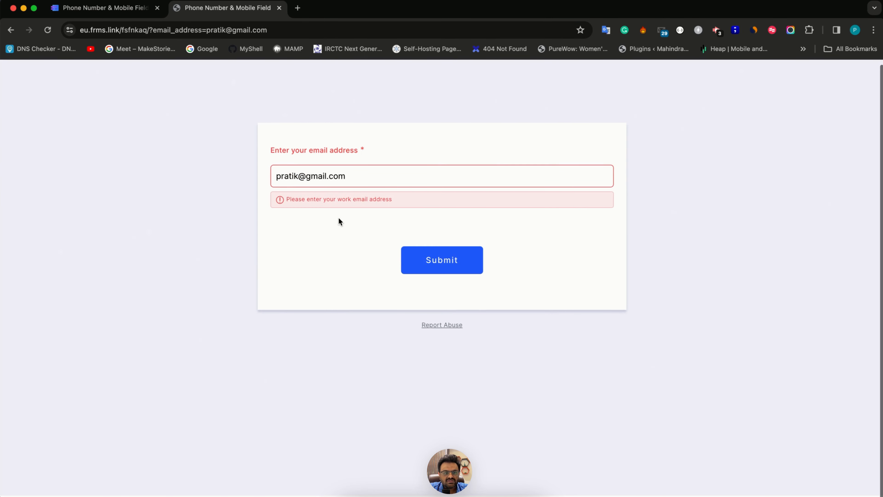
pyautogui.moveTo(286, 200); pyautogui.dragTo(376, 208)
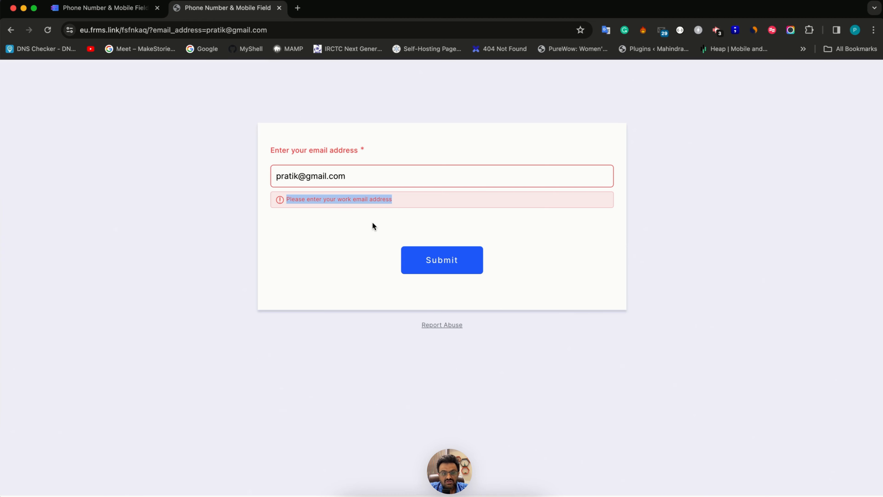
# Close the live form tab and add a Phone No field (IN +91) below the email field.
pyautogui.press('super+w')
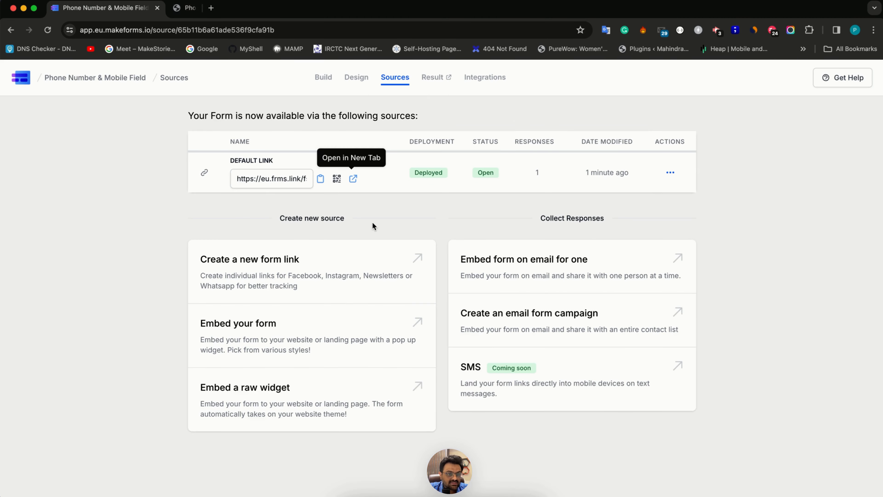
pyautogui.click(323, 79)
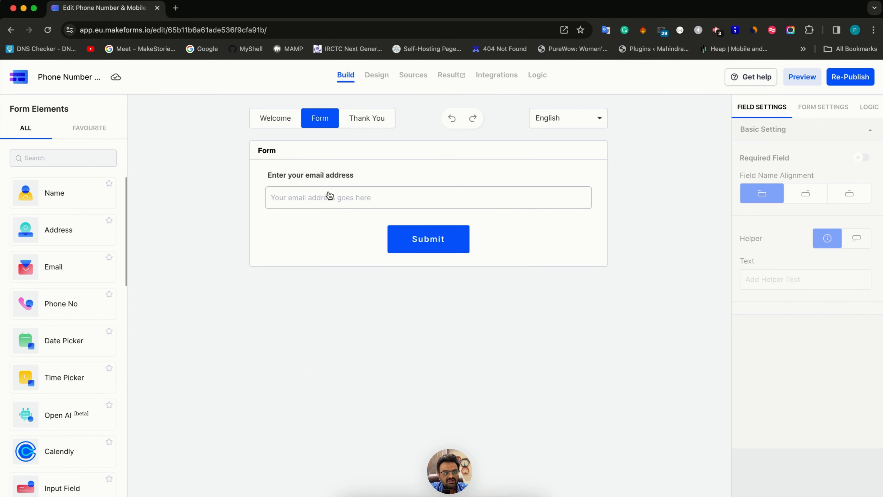
pyautogui.click(74, 313)
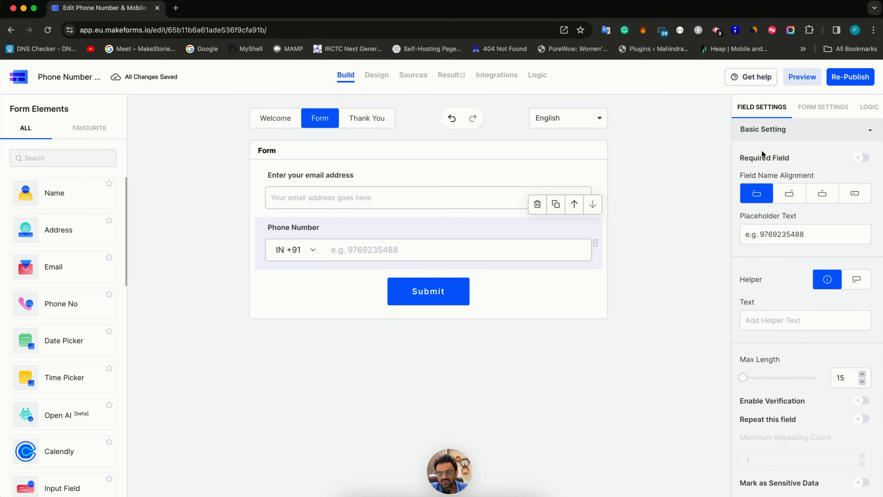
# Enable verification on the Phone Number field and open the Buy more credits Addons page.
pyautogui.click(767, 237)
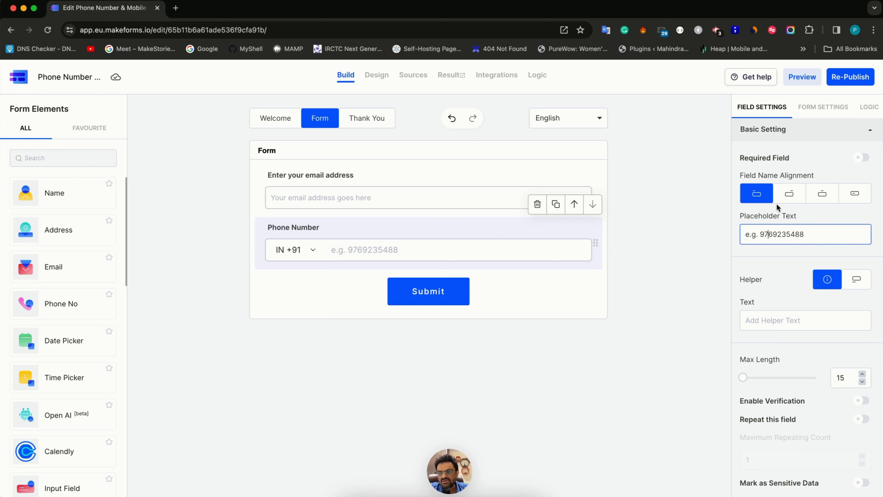
pyautogui.click(785, 195)
pyautogui.click(761, 198)
pyautogui.scroll(-3, 759, 304)
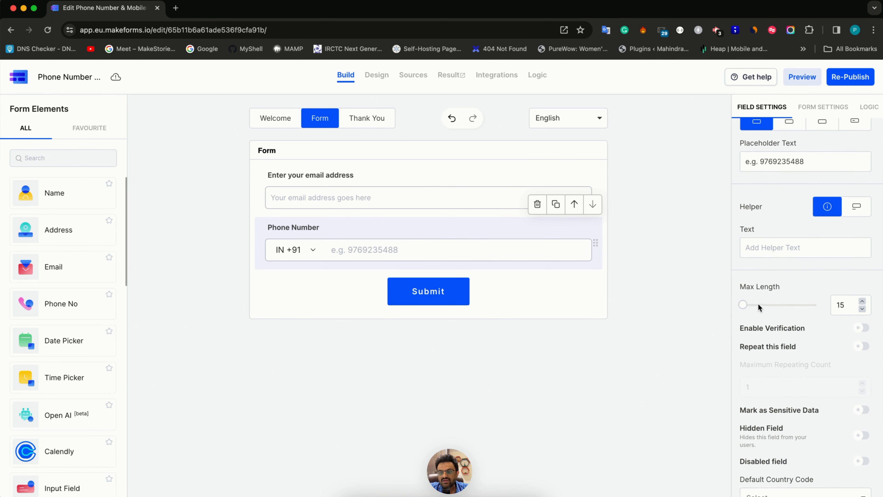
pyautogui.click(861, 328)
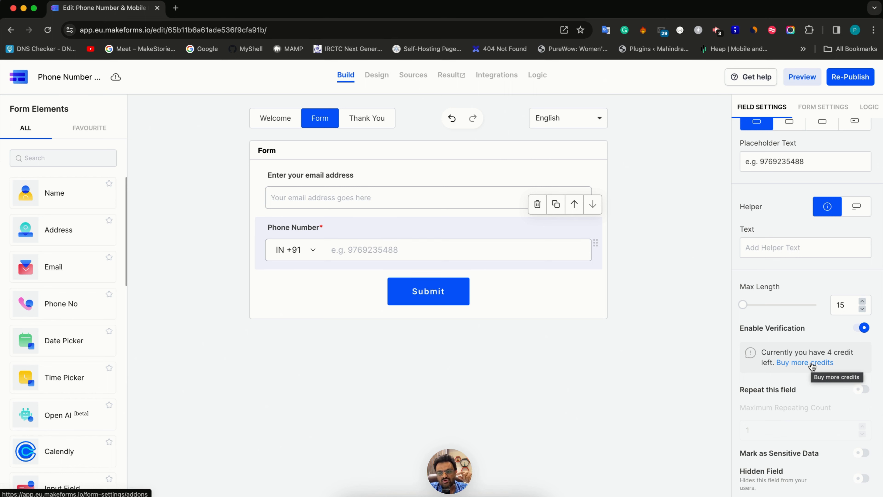
pyautogui.click(811, 362)
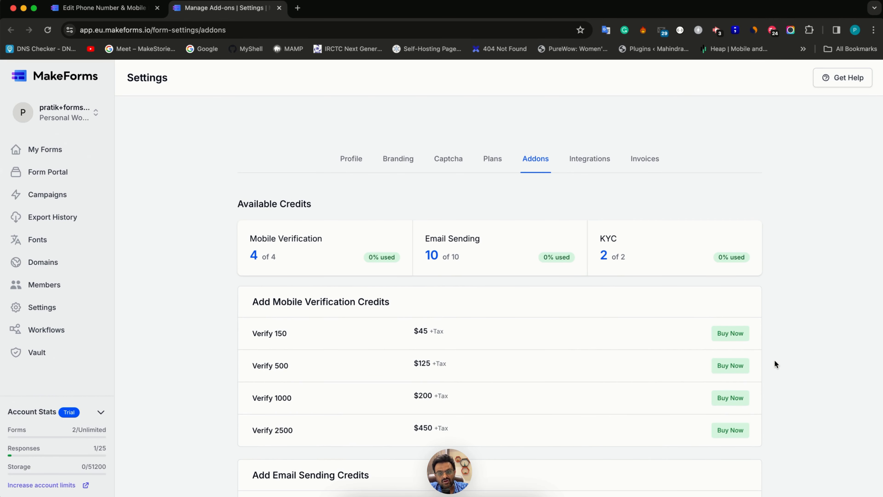
# Browse the Addons credit packs, then close that tab to get back to the form editor.
pyautogui.scroll(-10, 698, 396)
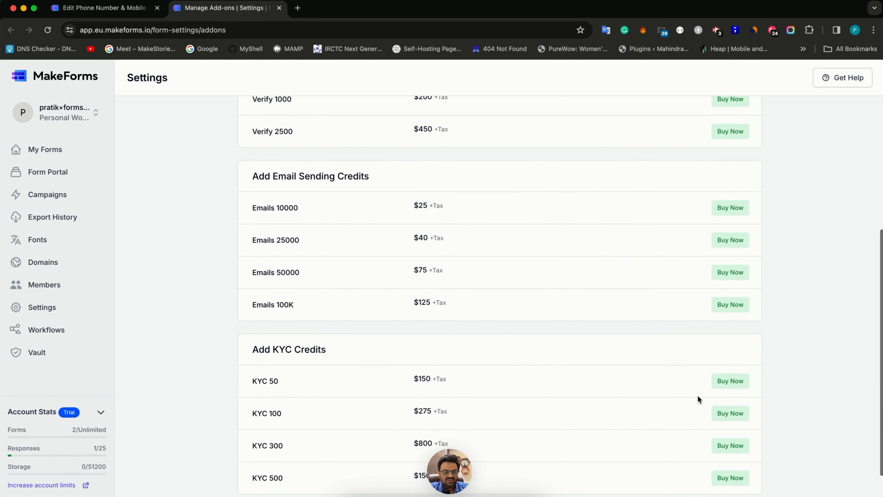
pyautogui.scroll(10, 697, 402)
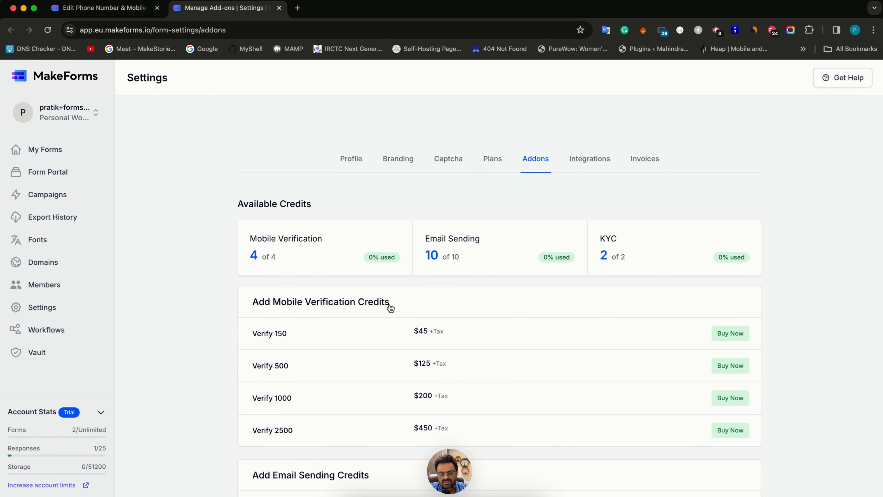
pyautogui.press('super+w')
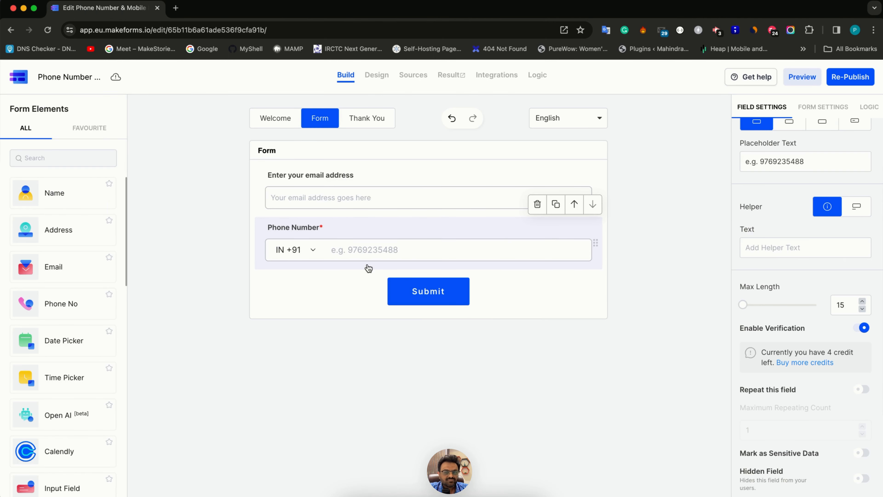
# Set the Phone Number field's default country code to +1 and view it in the Design preview.
pyautogui.scroll(-3, 845, 376)
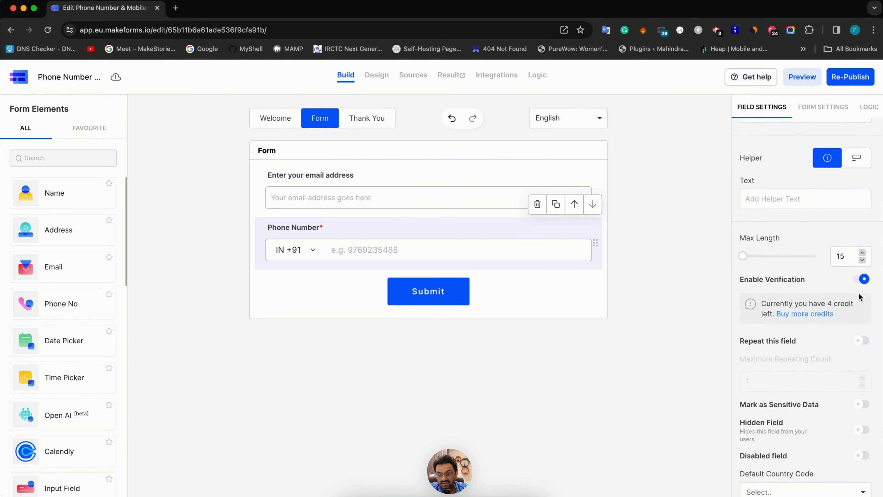
pyautogui.scroll(-4, 853, 354)
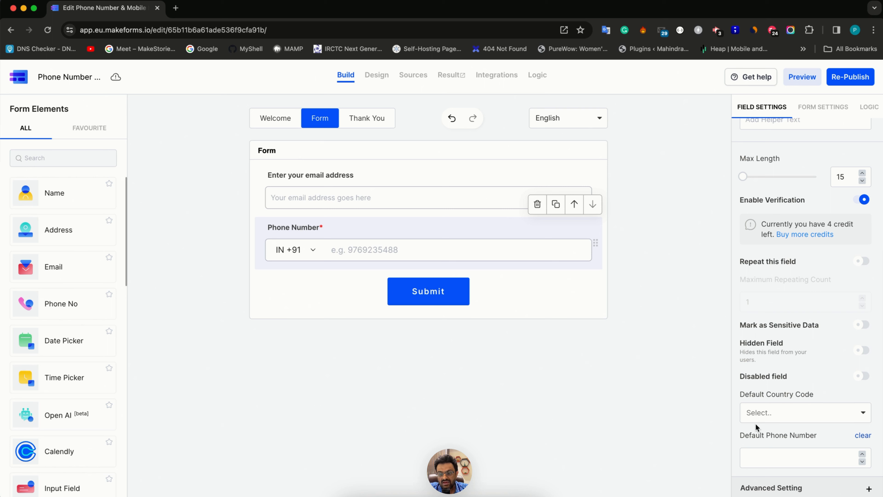
pyautogui.click(775, 414)
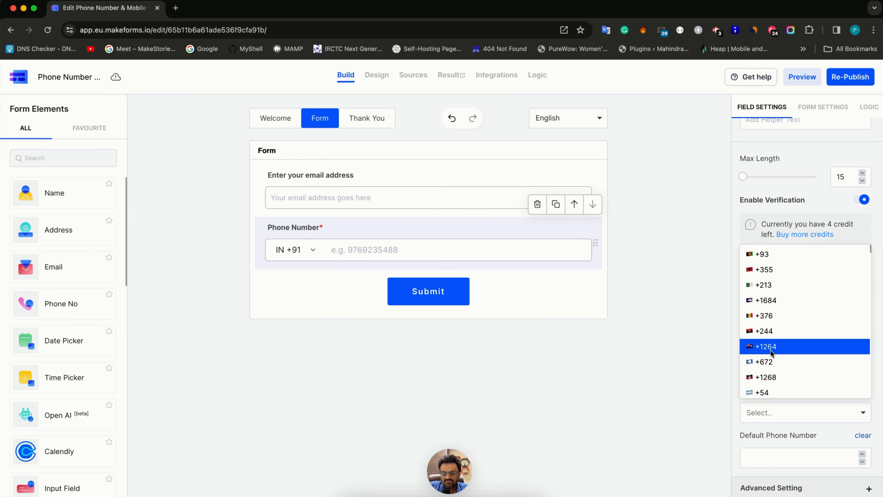
pyautogui.write('+1')
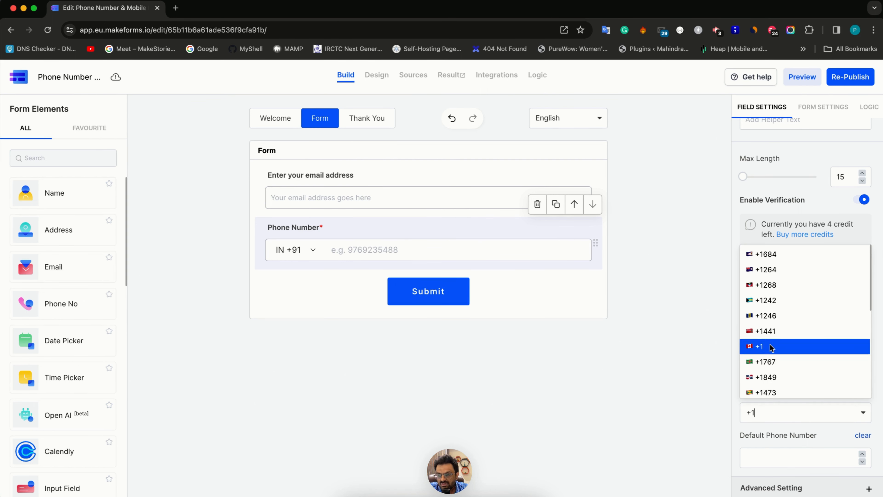
pyautogui.scroll(-3, 770, 348)
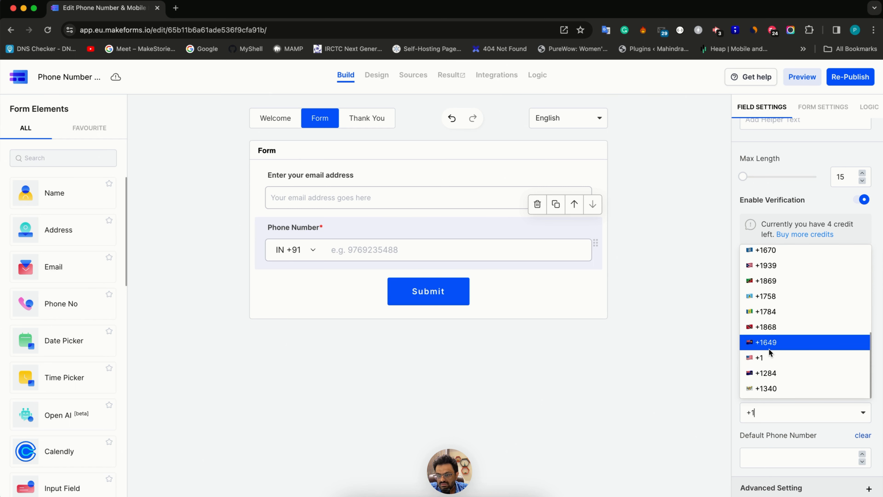
pyautogui.click(767, 358)
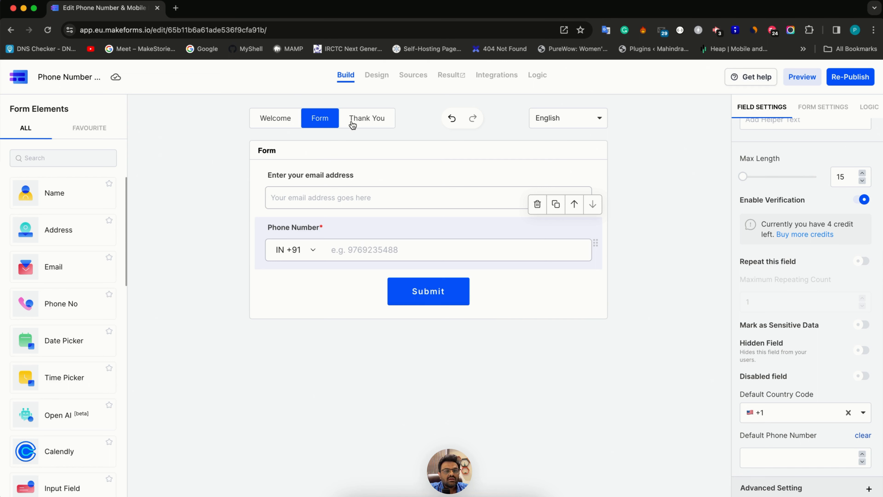
pyautogui.click(376, 79)
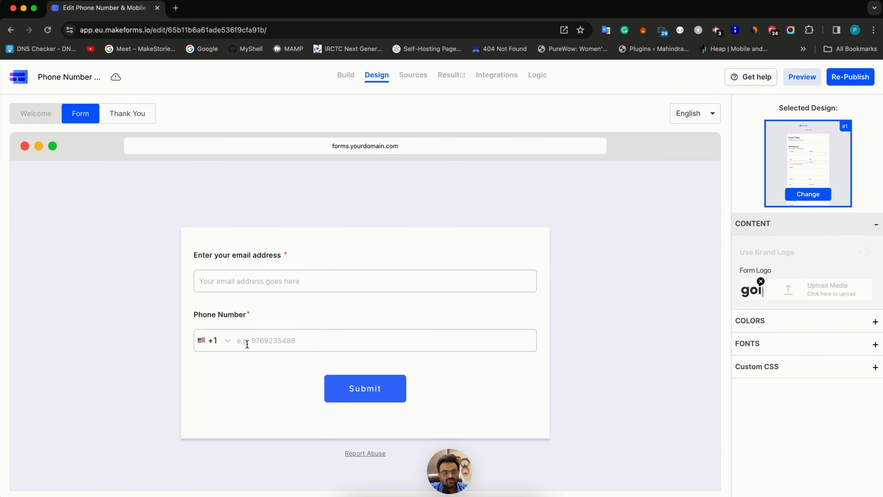
# Check the preview's country codes, then review the phone field's Default Country Code setting in Build.
pyautogui.click(214, 344)
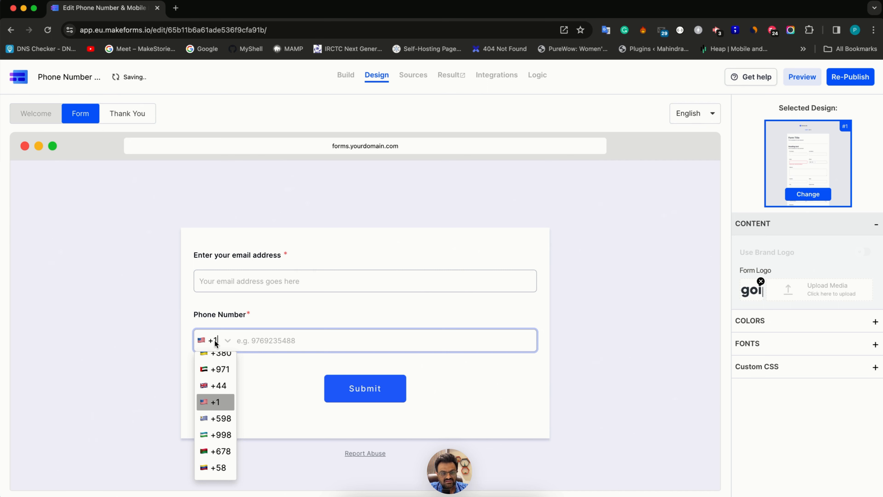
pyautogui.click(354, 74)
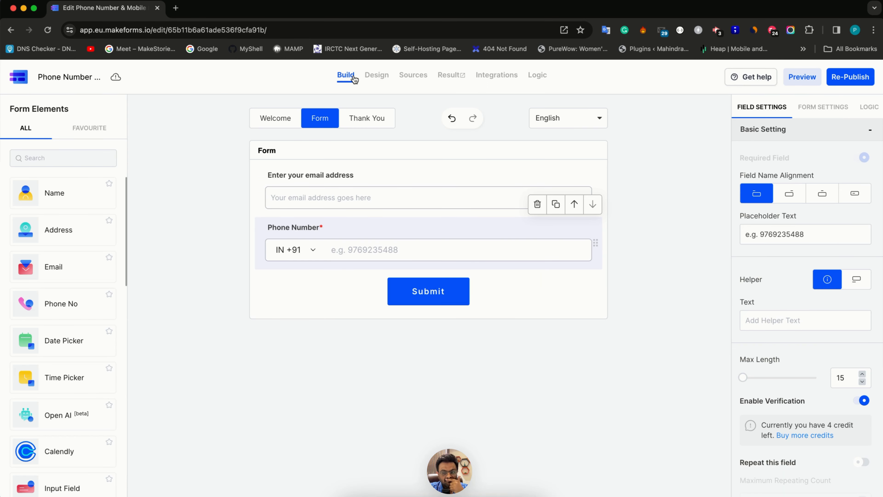
pyautogui.click(539, 231)
pyautogui.scroll(-3, 784, 354)
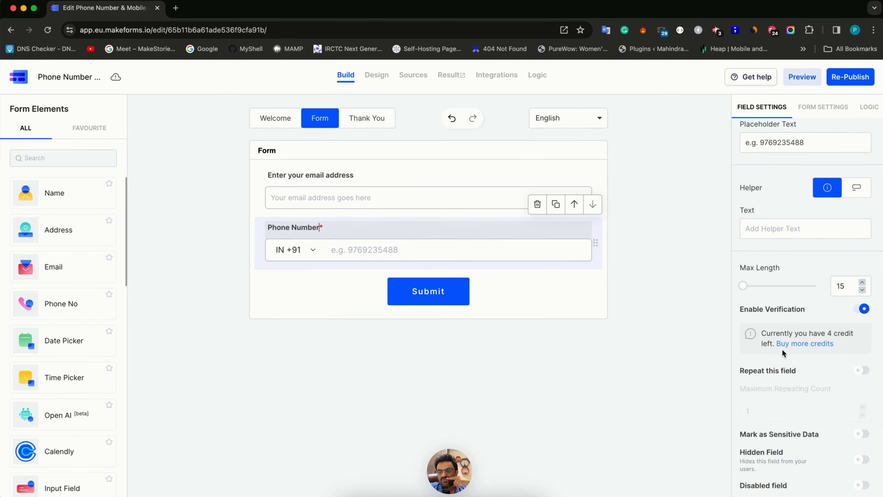
pyautogui.scroll(-3, 783, 353)
pyautogui.click(769, 414)
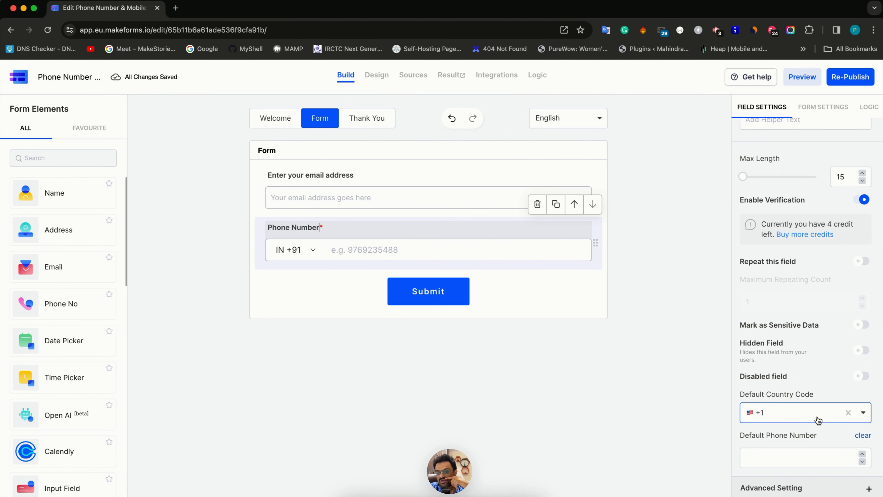
# Open the country code dropdown in the Design preview again and scroll through its options.
pyautogui.click(377, 75)
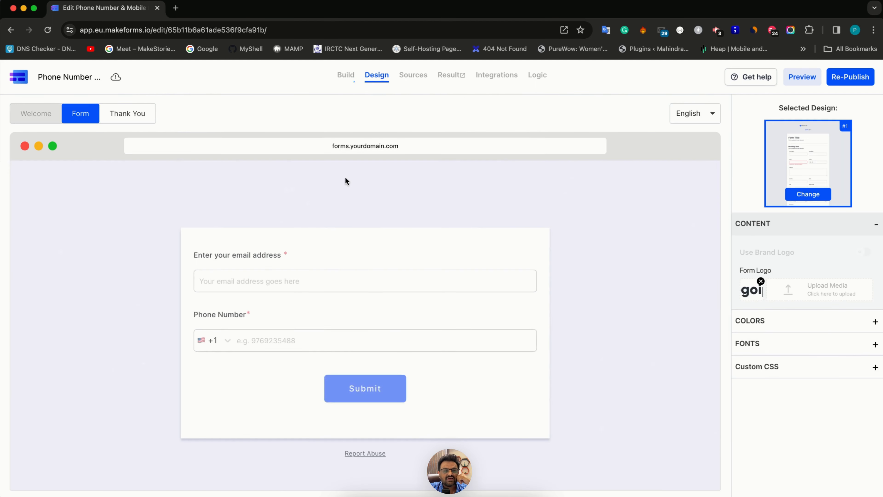
pyautogui.rightClick(209, 337)
pyautogui.click(198, 356)
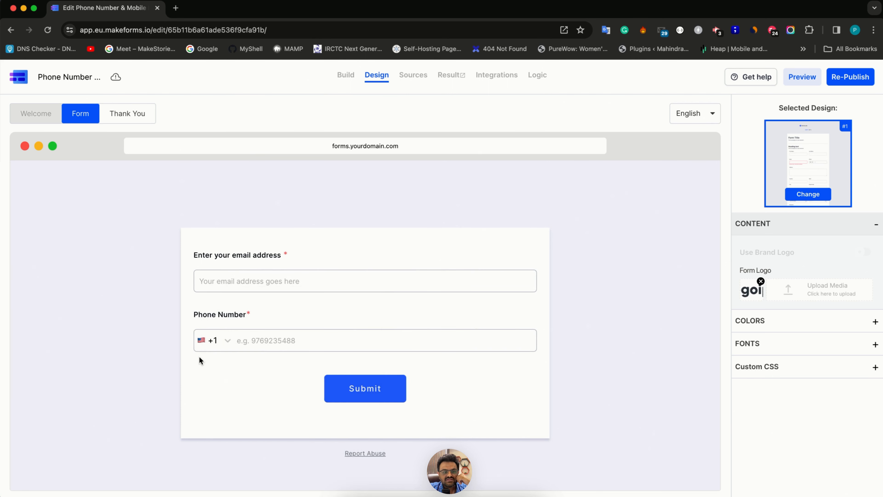
pyautogui.click(205, 341)
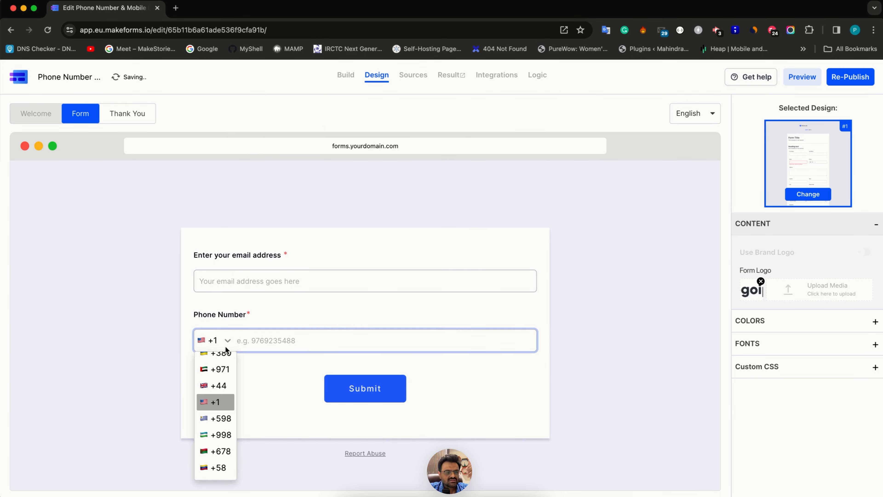
pyautogui.scroll(-3, 219, 389)
pyautogui.scroll(5, 222, 400)
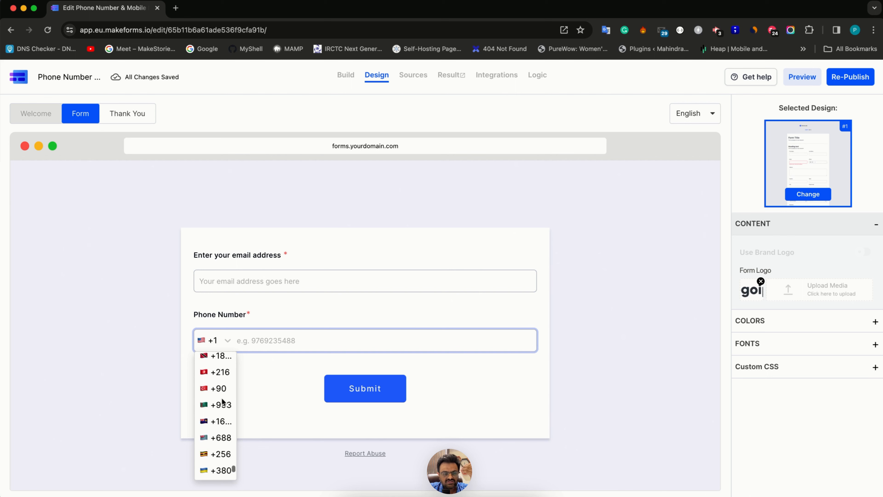
pyautogui.scroll(5, 223, 401)
# Clear the phone field's default country code and expand its Advanced Setting section.
pyautogui.click(346, 74)
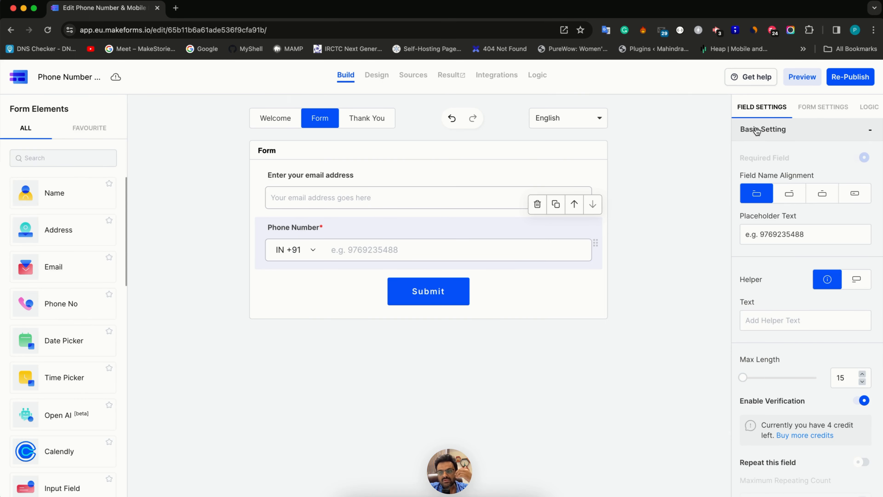
pyautogui.scroll(-3, 836, 414)
pyautogui.scroll(-2, 847, 410)
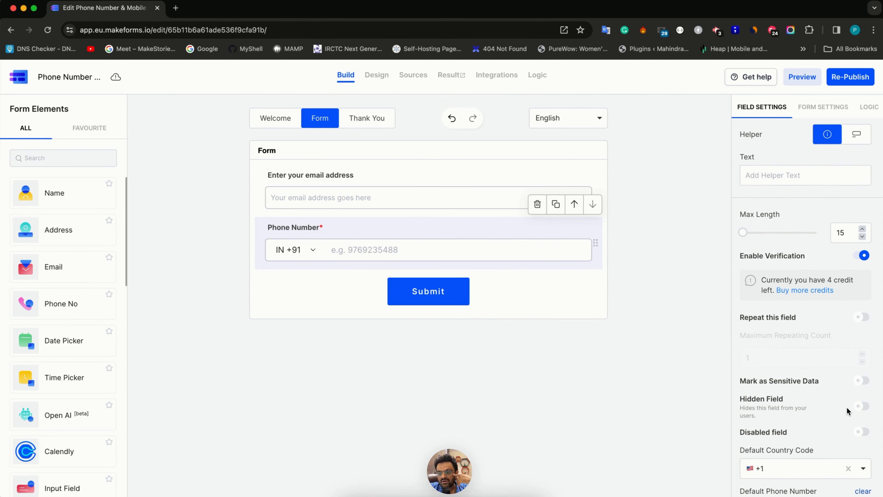
pyautogui.scroll(-1, 845, 358)
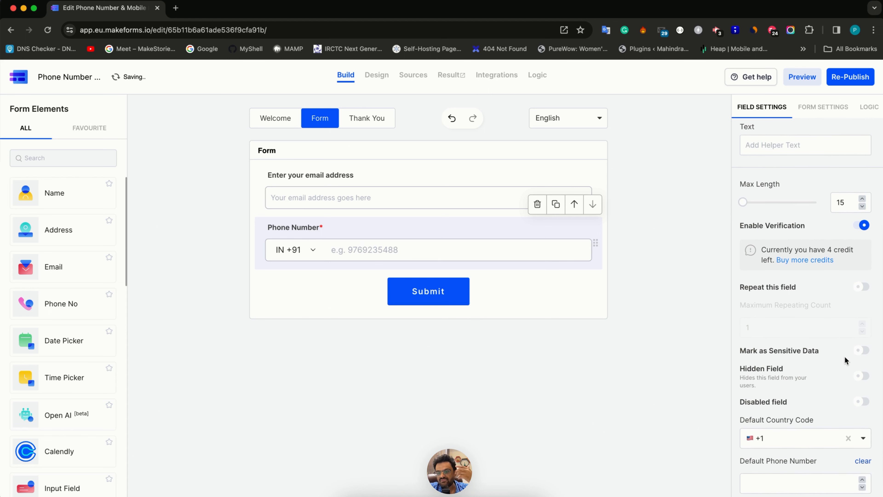
pyautogui.scroll(-1, 845, 356)
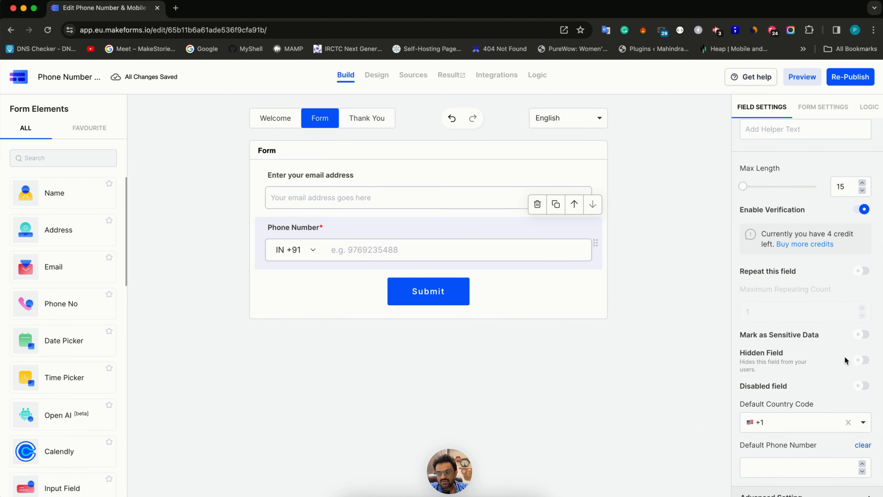
pyautogui.scroll(-1, 844, 357)
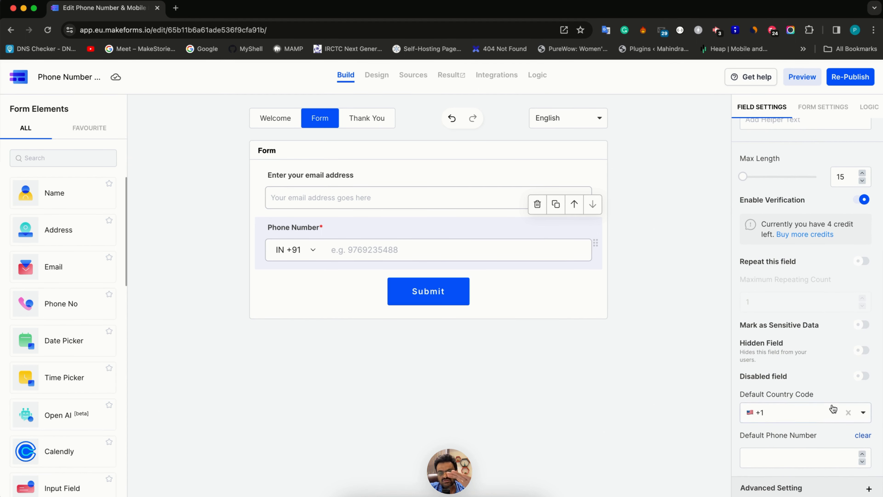
pyautogui.click(796, 458)
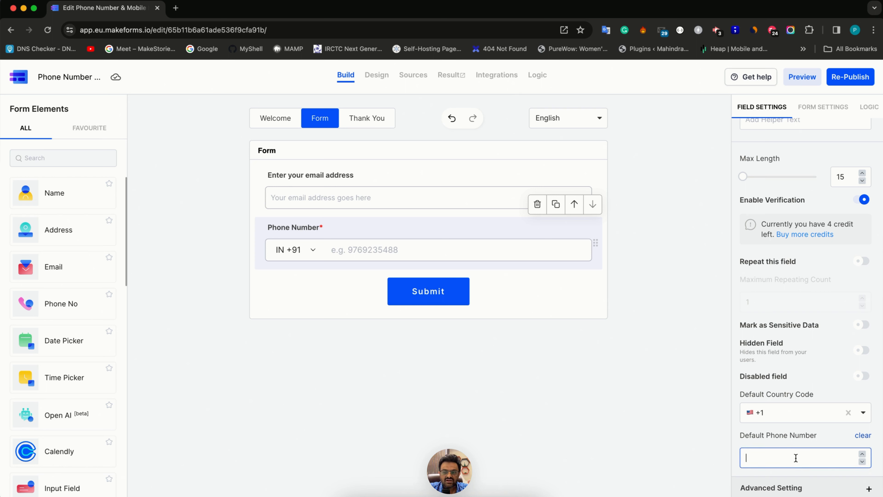
pyautogui.click(848, 412)
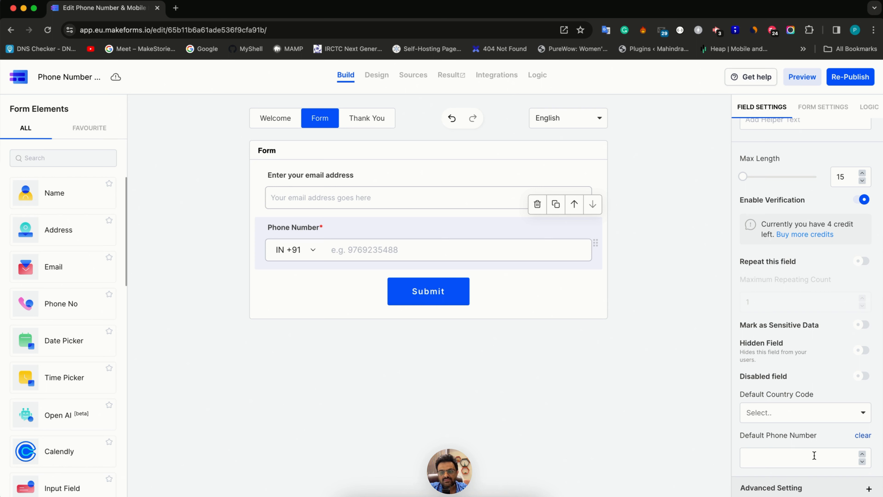
pyautogui.click(807, 486)
# Enable Auto fill from Query parameter on the phone field, then select the Email field to review it.
pyautogui.click(861, 188)
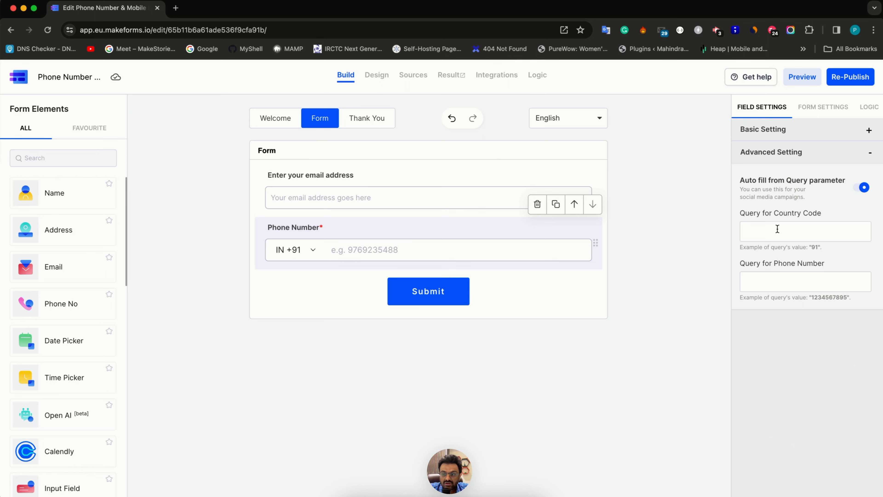
pyautogui.click(778, 282)
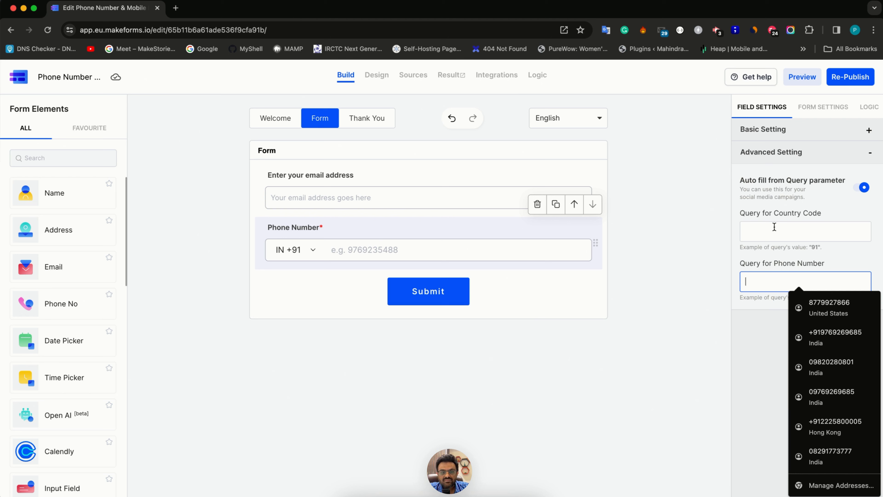
pyautogui.click(471, 210)
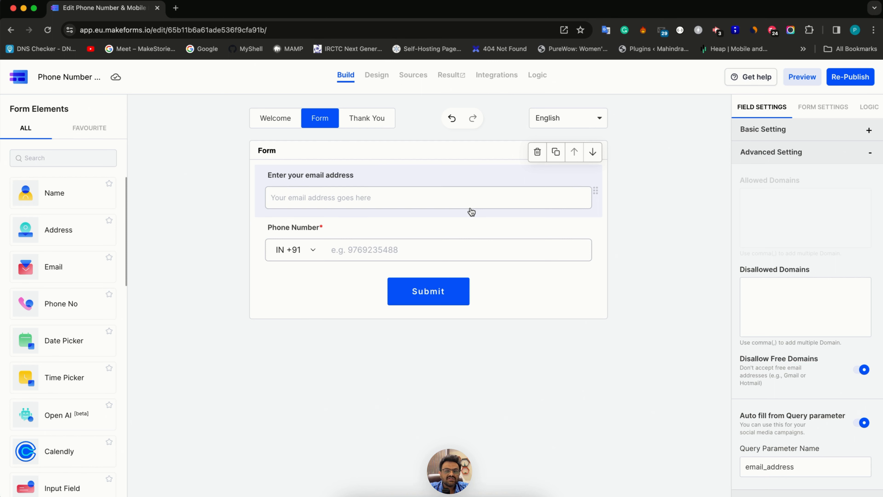
# Open the Results tab to view the single Default Link submission with its verified email.
pyautogui.click(451, 76)
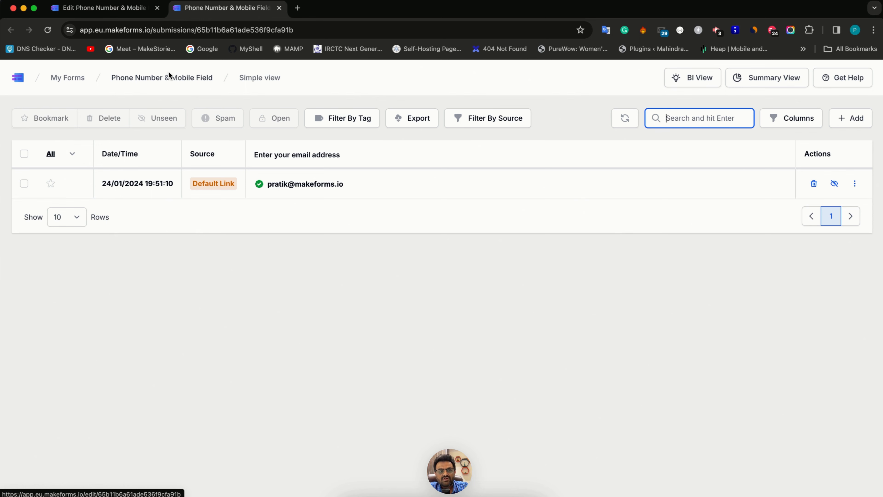
# Switch back to the Edit Phone Number & Mobile browser tab with the form builder.
pyautogui.click(106, 8)
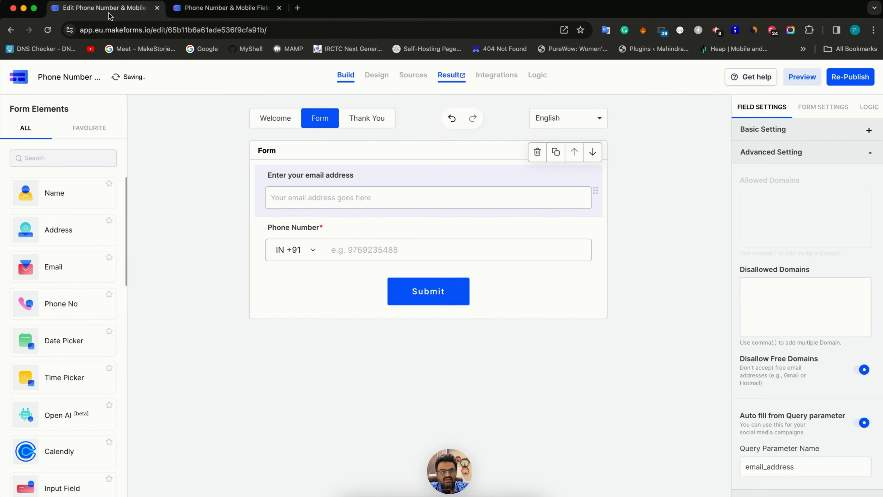